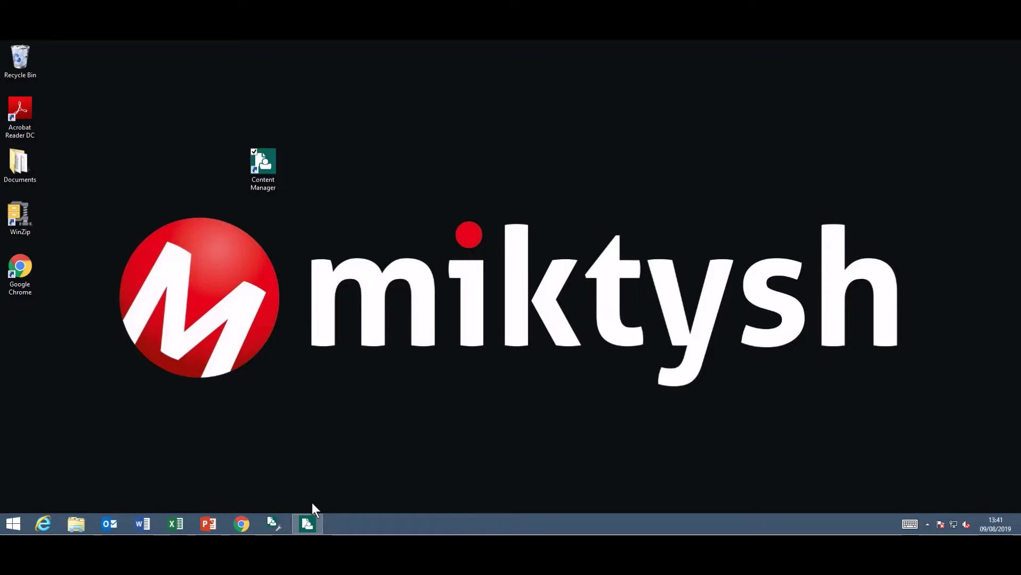
# - Open Content Manager and list the favorite records in the Explorer
pyautogui.click(307, 524)
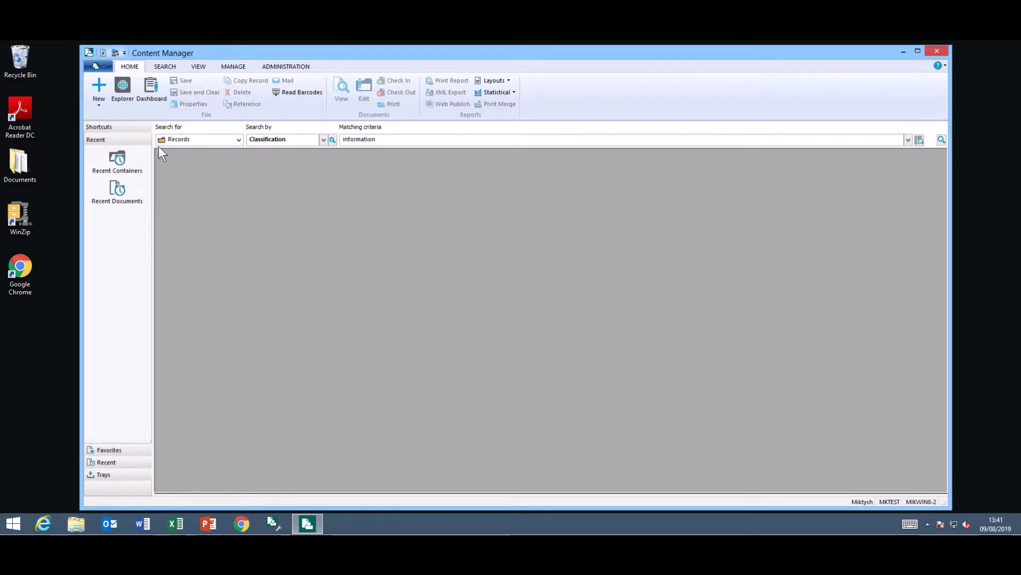
pyautogui.click(123, 100)
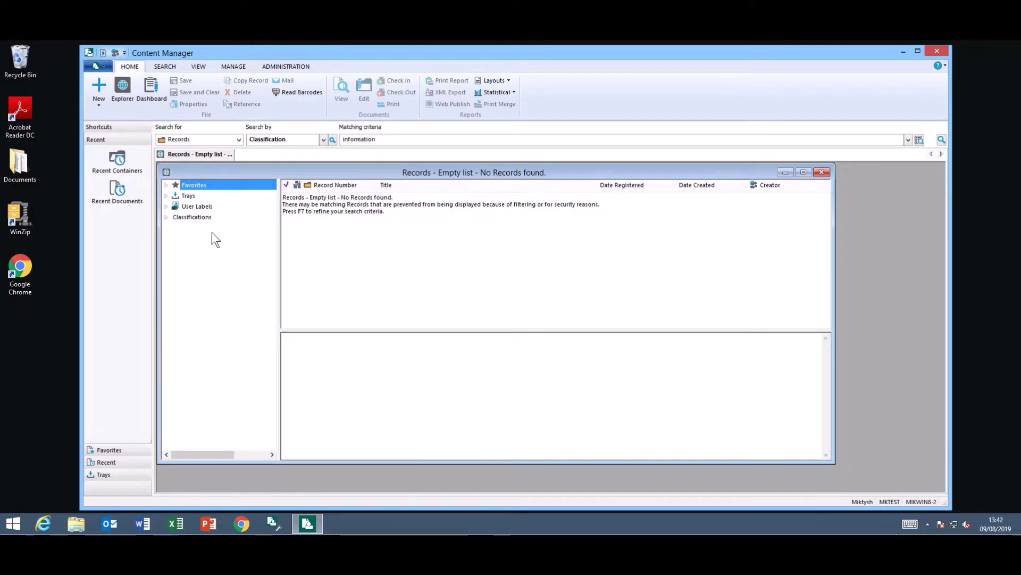
pyautogui.click(167, 186)
pyautogui.click(184, 197)
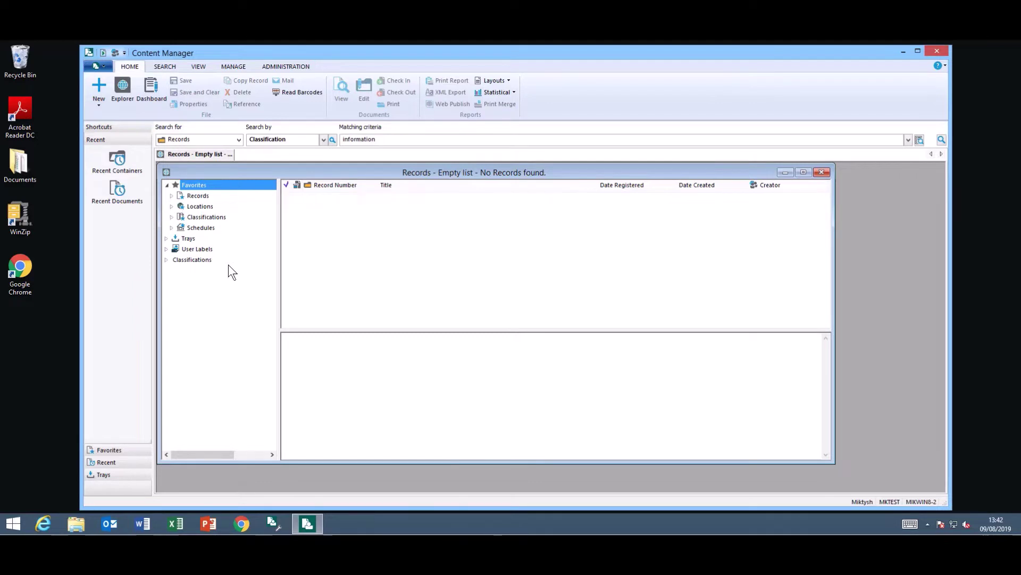
# - Check the commands available for the Coastal Resort Development memorandum and list the contents of favorite container 15/1
pyautogui.rightClick(421, 213)
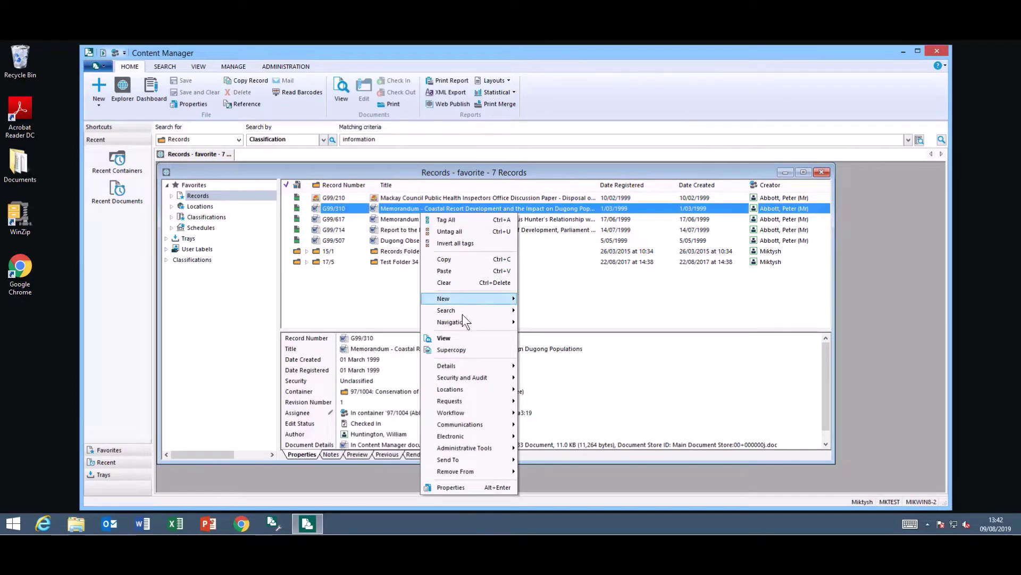
pyautogui.click(405, 209)
pyautogui.click(172, 196)
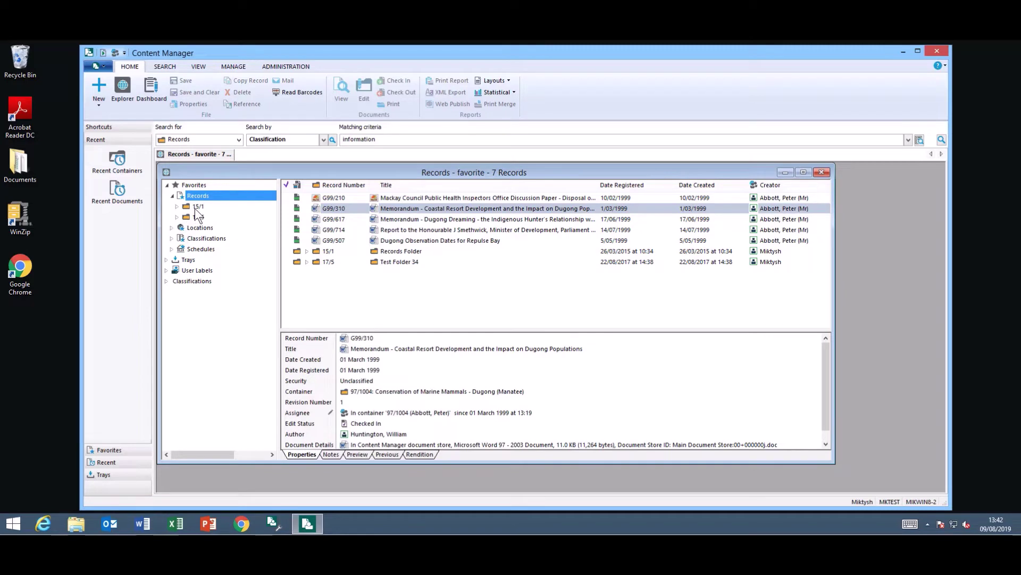
pyautogui.click(198, 207)
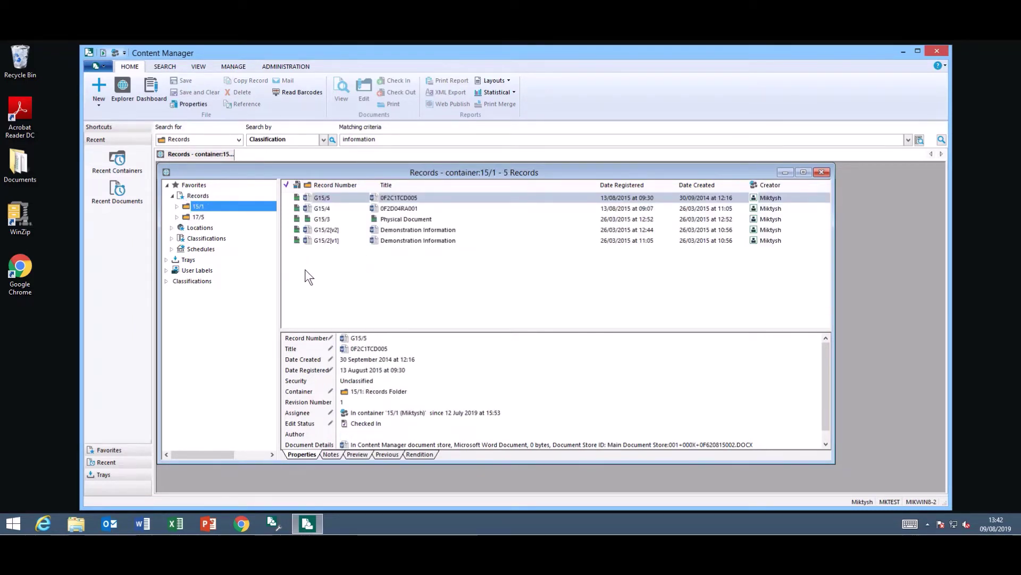
# - List the records under the favorite classification Community Relations - Ceremonies, and collapse the Favorites branch
pyautogui.click(170, 239)
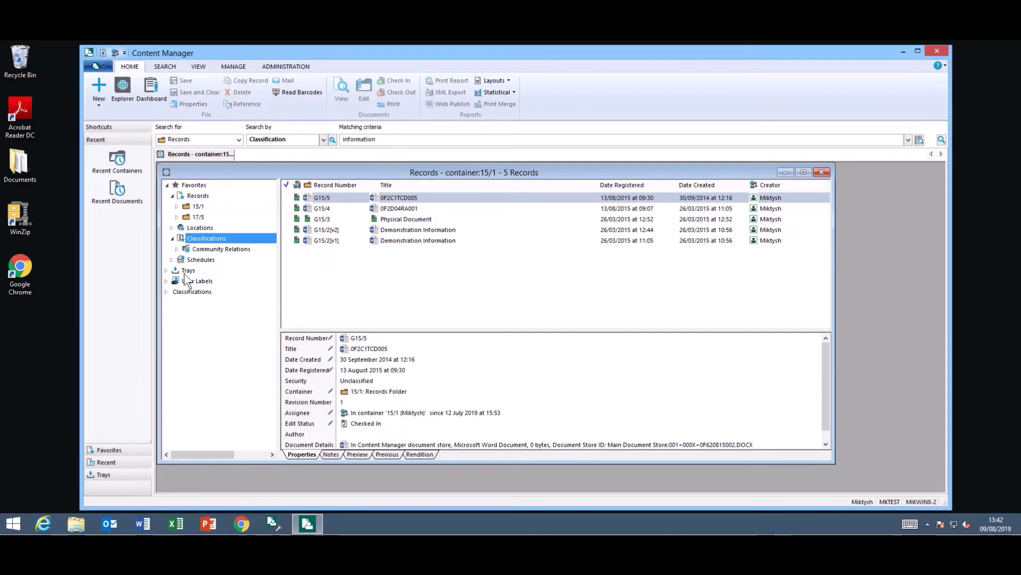
pyautogui.click(177, 249)
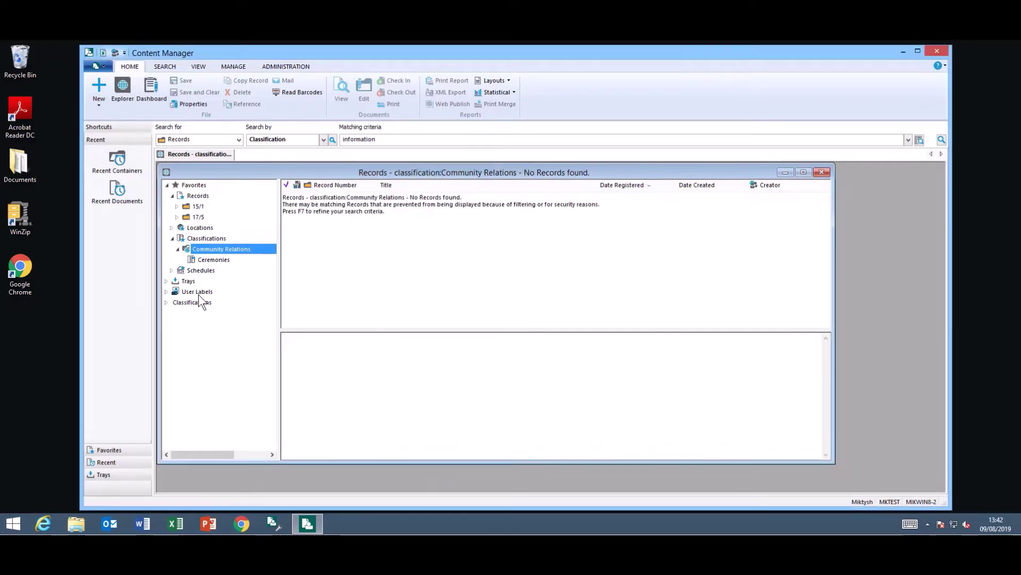
pyautogui.click(209, 260)
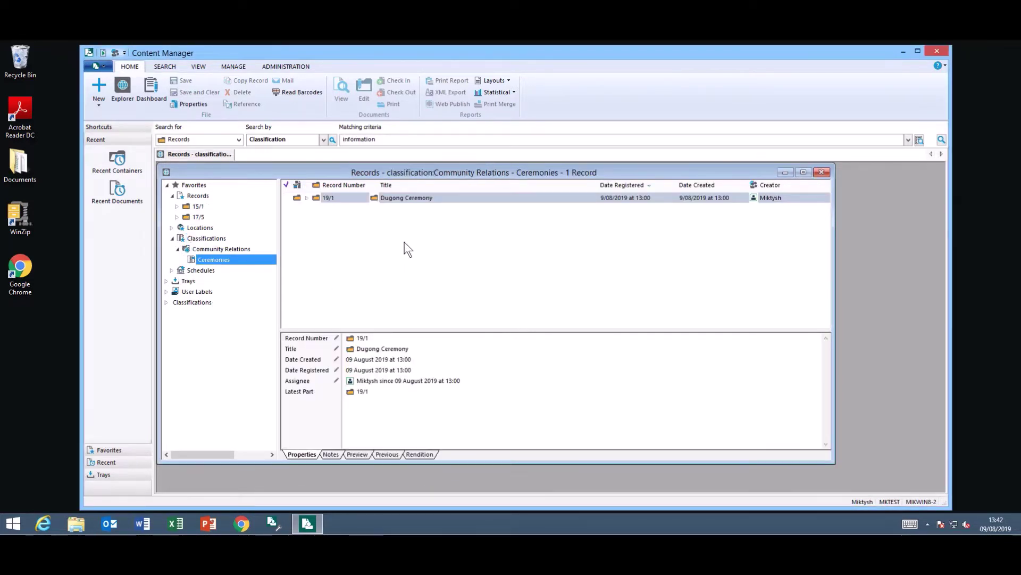
pyautogui.click(167, 185)
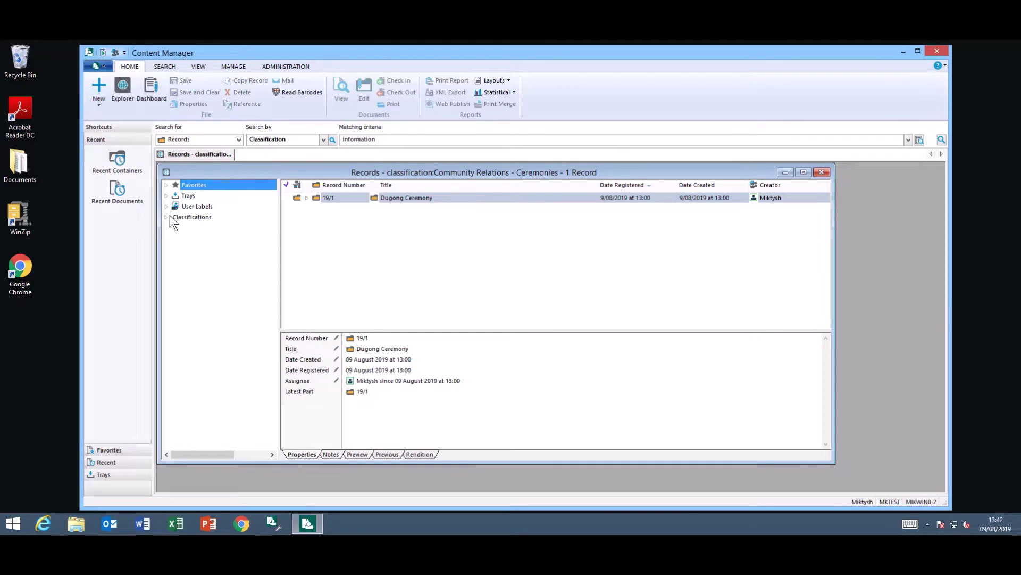
# - Add To Do Items to the items browsed in the Explorer and list the record linked to the chocolate to-do item
pyautogui.rightClick(185, 213)
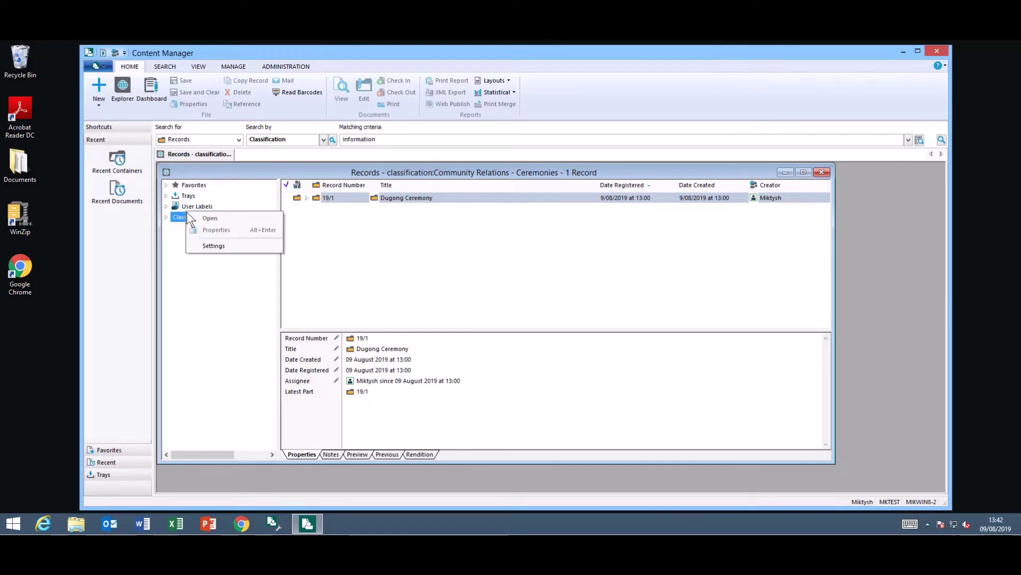
pyautogui.click(231, 245)
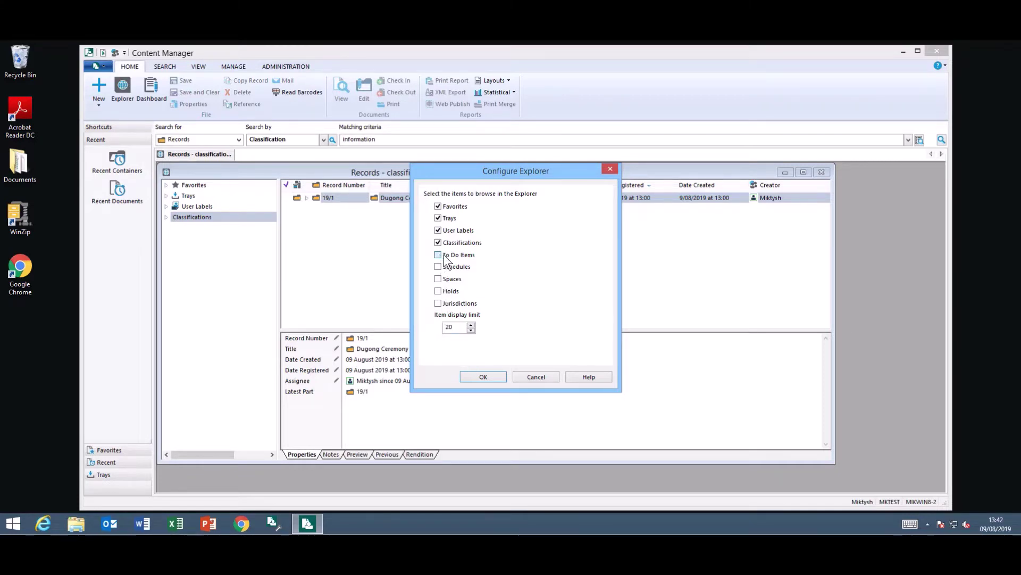
pyautogui.click(494, 376)
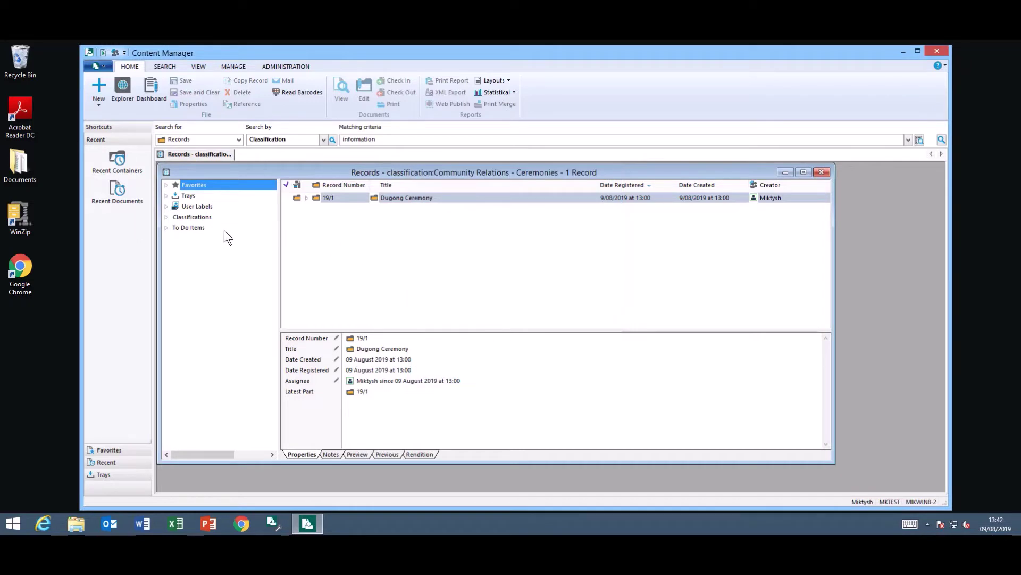
pyautogui.click(168, 228)
pyautogui.click(190, 240)
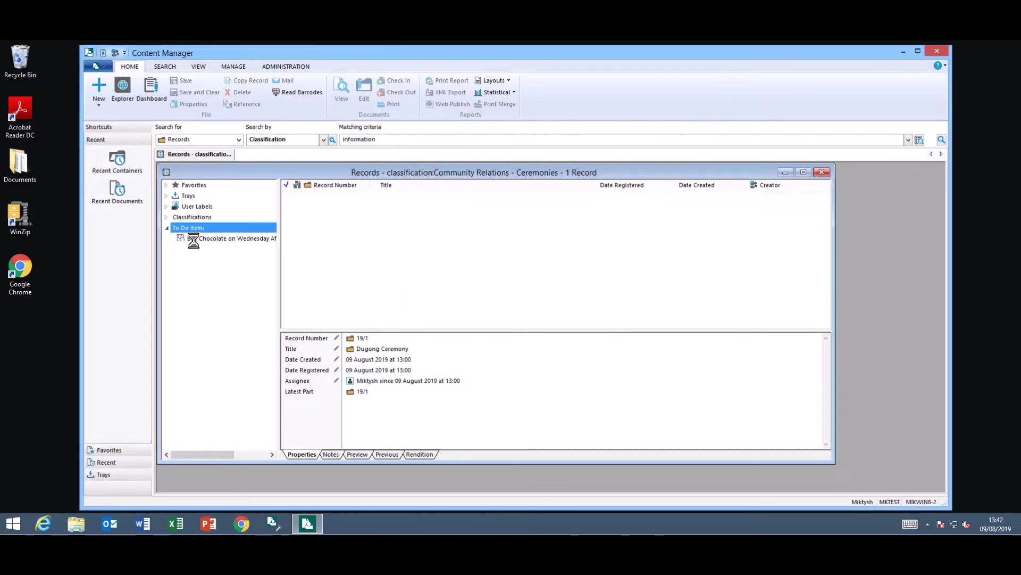
# - Browse the full Classifications tree to the Ceremonies records under Community Relations, and close the Explorer
pyautogui.click(167, 217)
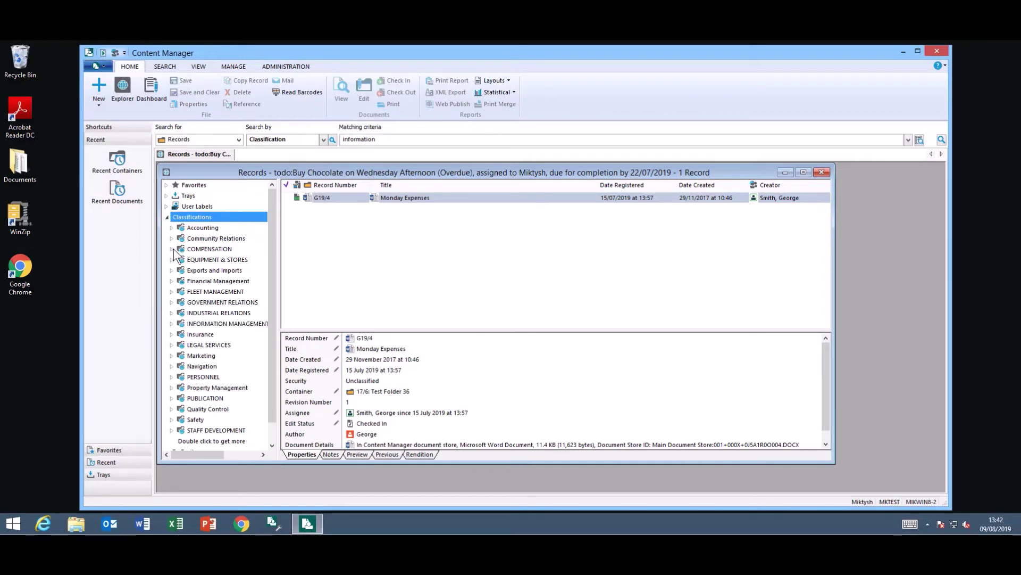
pyautogui.click(181, 249)
pyautogui.click(180, 239)
pyautogui.click(206, 250)
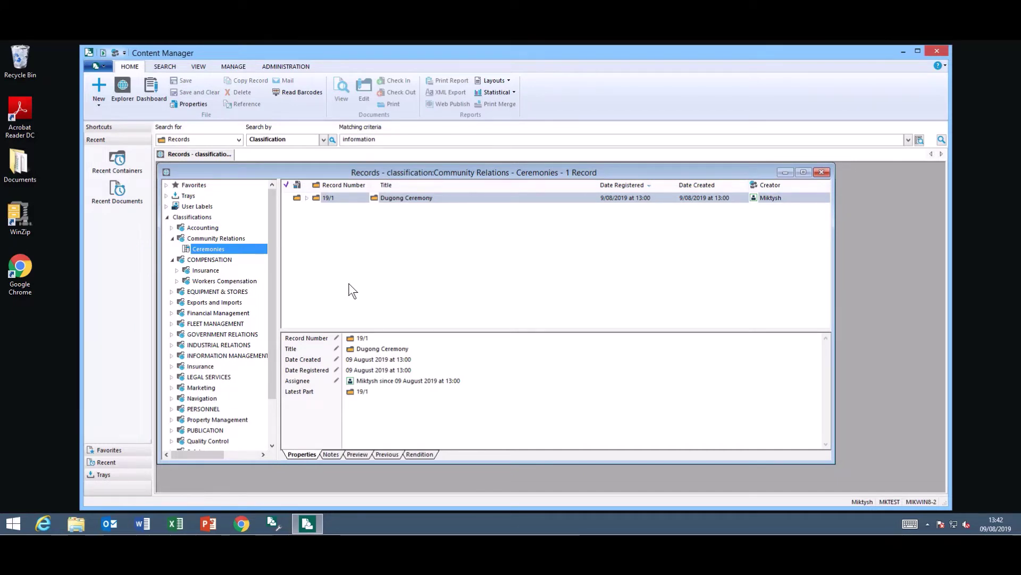
pyautogui.click(822, 173)
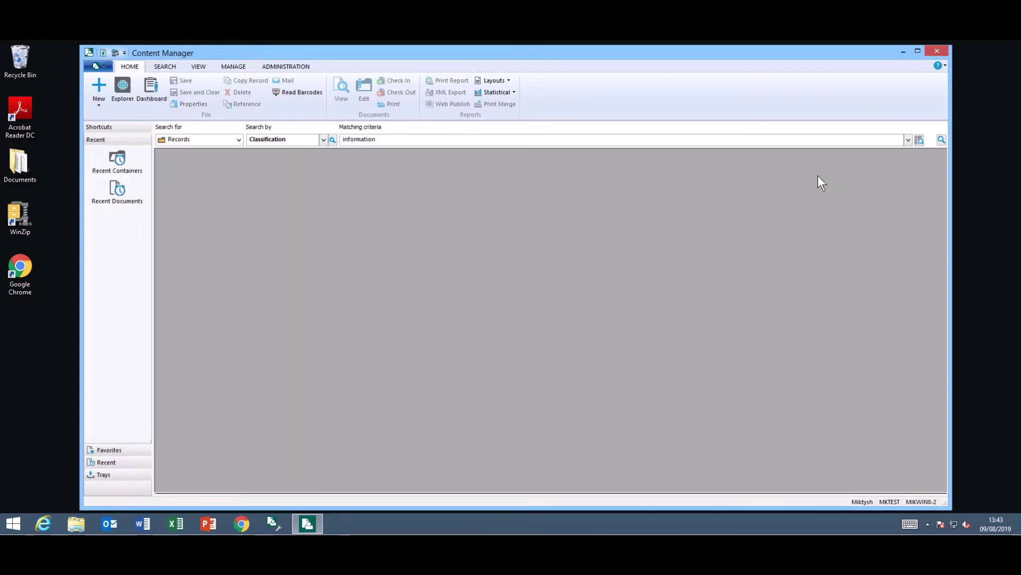
# - Open the Dashboard and review the assigned records overdue by 31+ days, closing the list when done
pyautogui.click(151, 91)
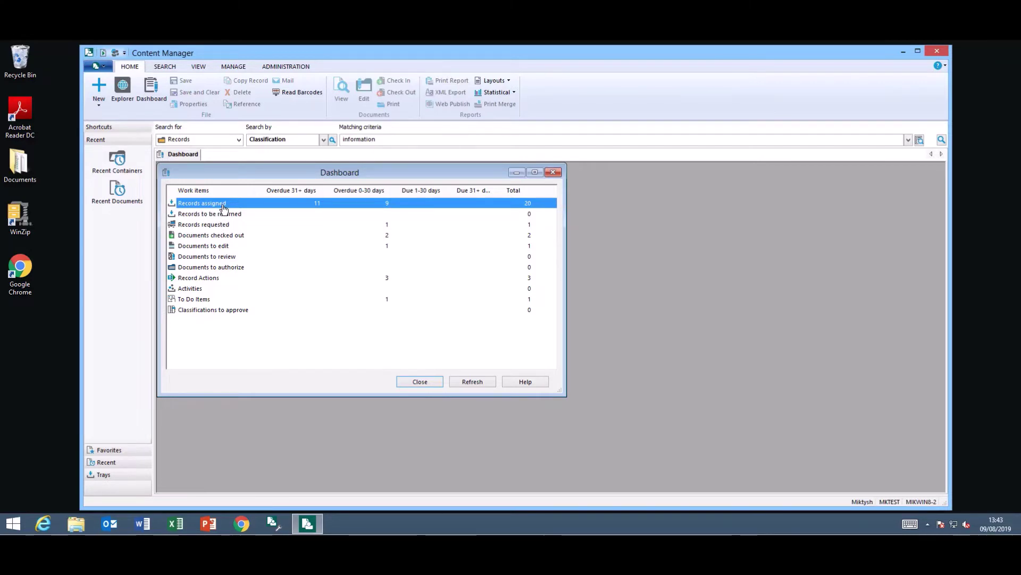
pyautogui.click(317, 203)
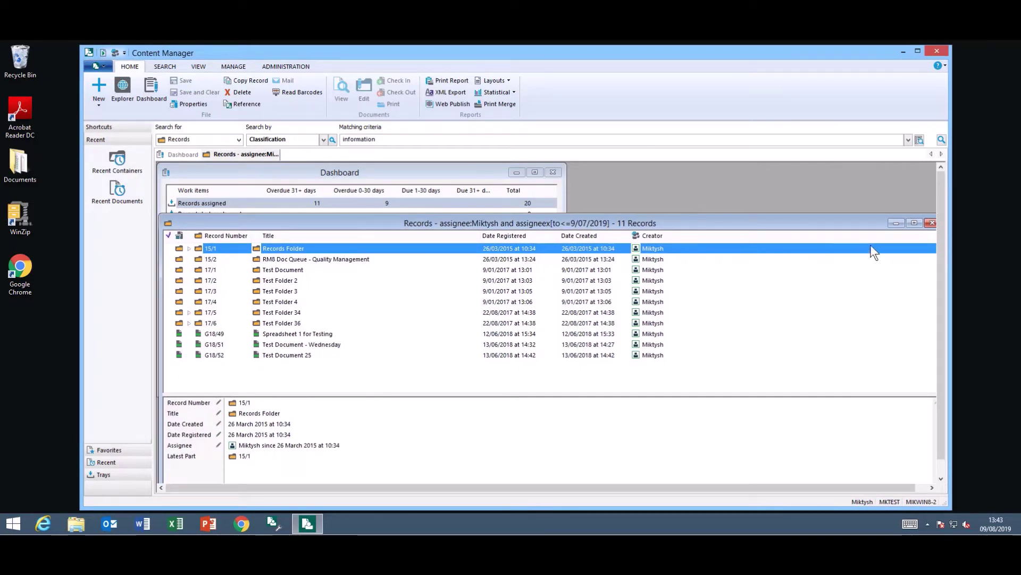
pyautogui.click(927, 220)
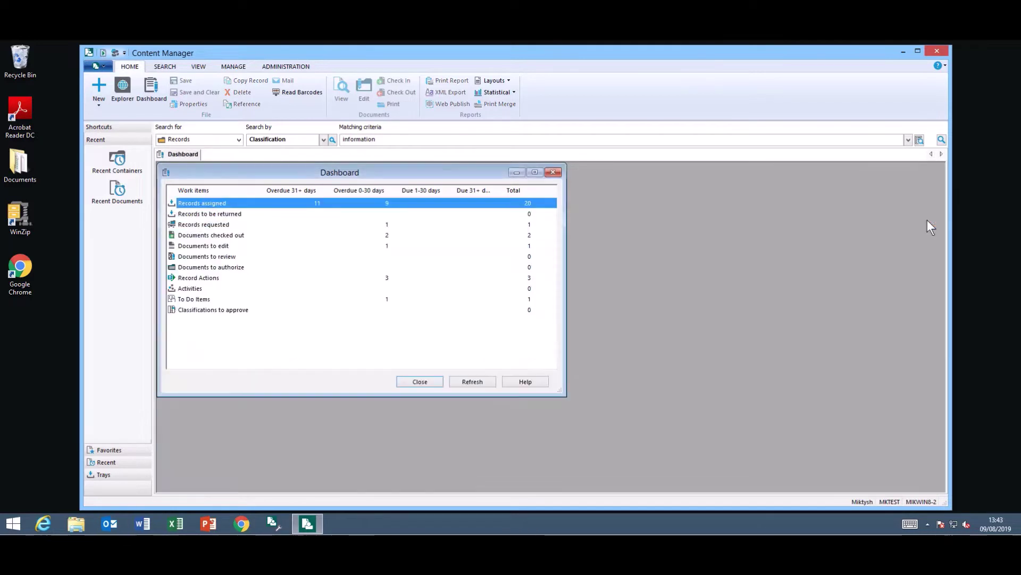
# - Review the Dashboard's full list of checked-out documents, moving its window down and closing it when done
pyautogui.click(240, 238)
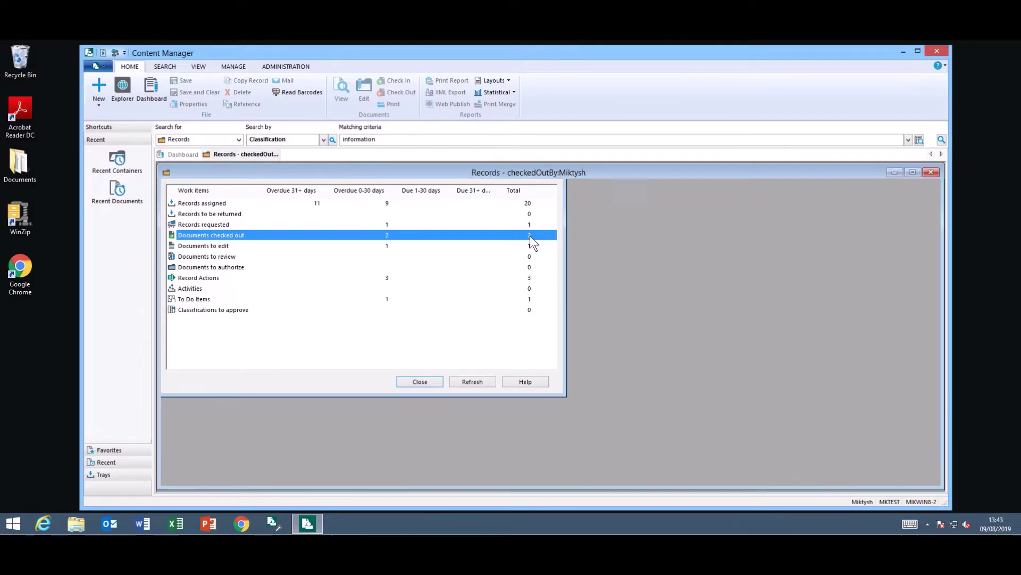
pyautogui.doubleClick(531, 239)
pyautogui.moveTo(410, 168); pyautogui.dragTo(413, 250)
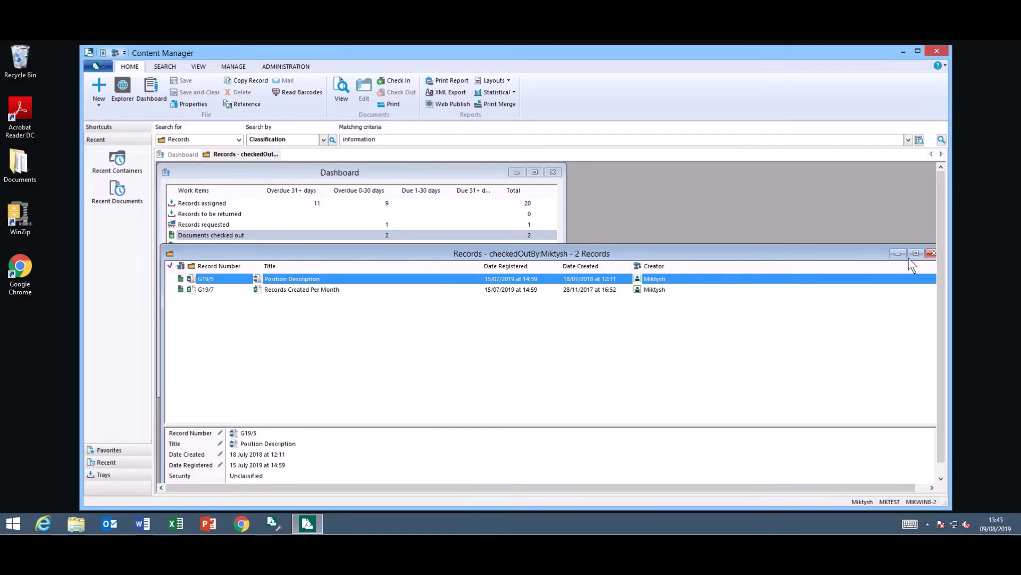
pyautogui.click(931, 253)
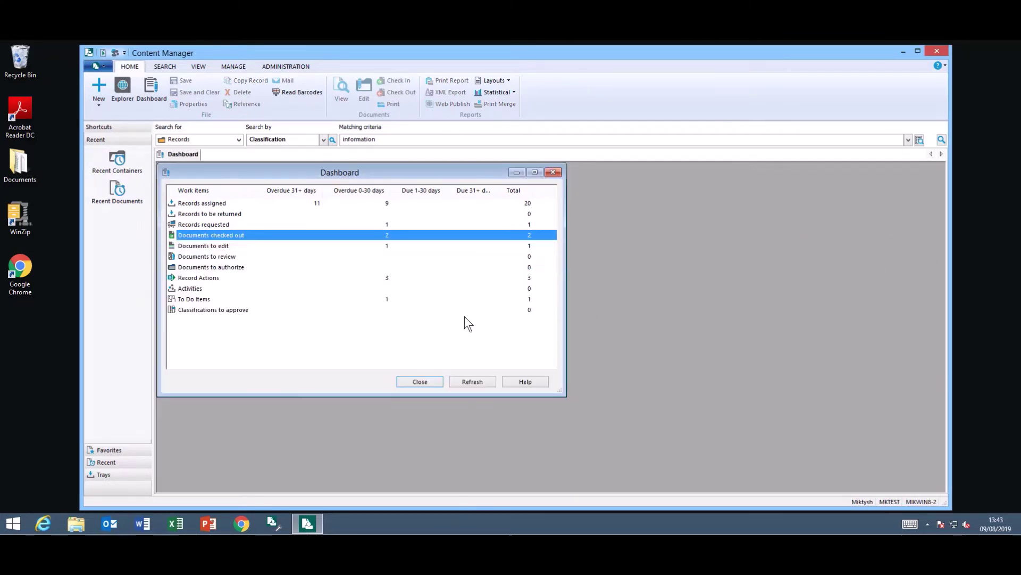
# - Review the record actions overdue by 0-30 days, refresh the Dashboard and close it
pyautogui.doubleClick(386, 278)
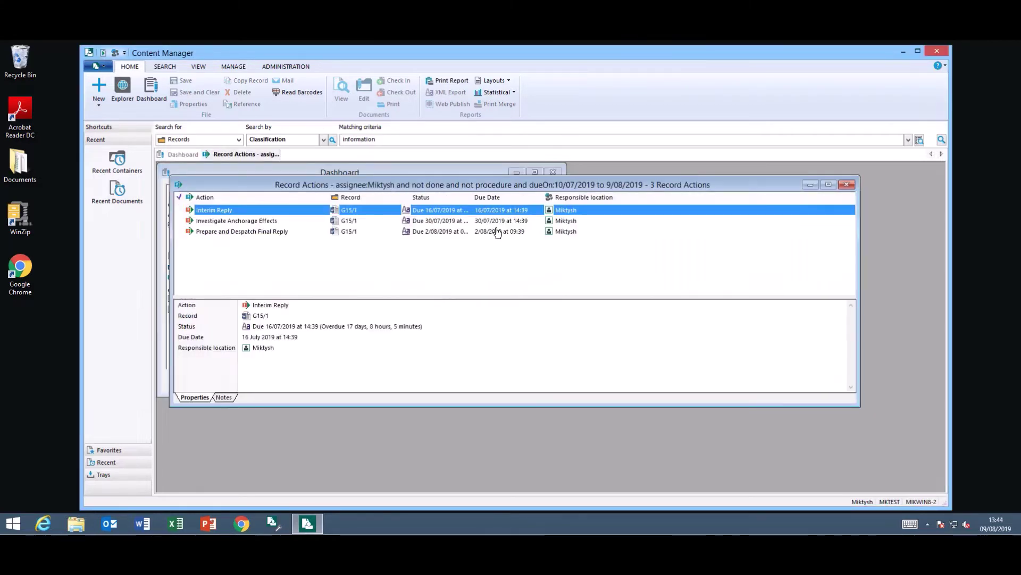
pyautogui.click(847, 186)
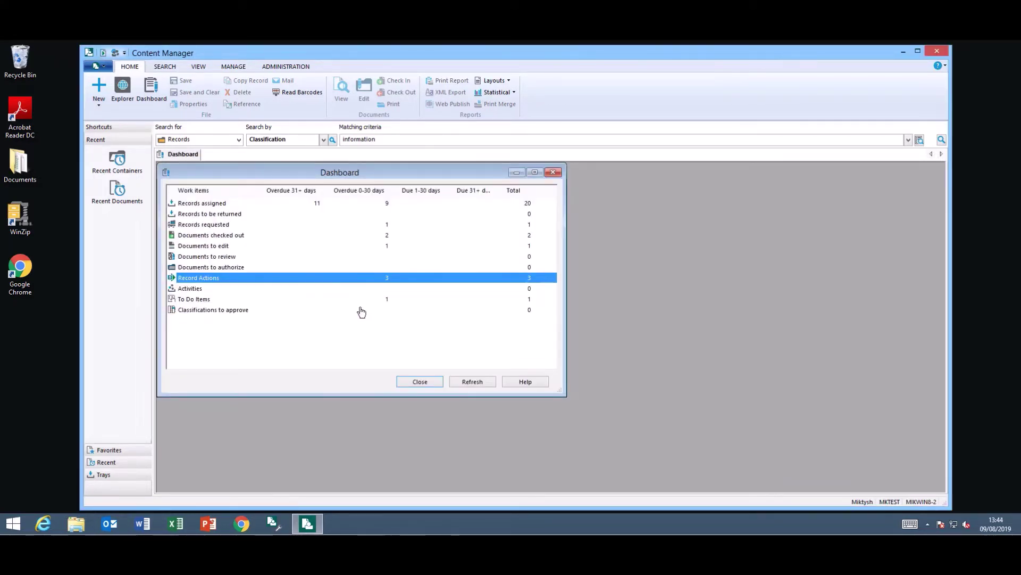
pyautogui.click(484, 386)
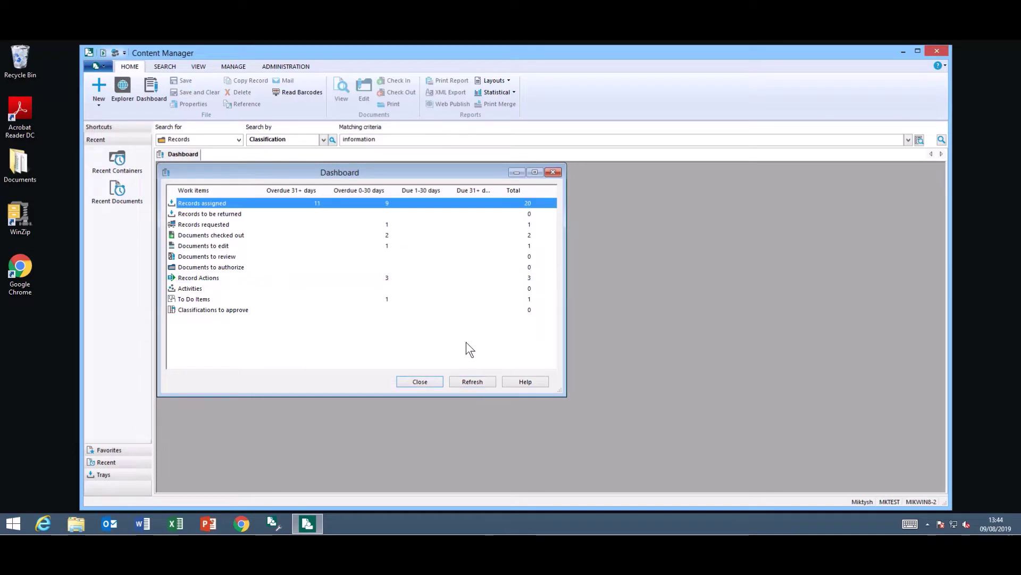
pyautogui.click(553, 173)
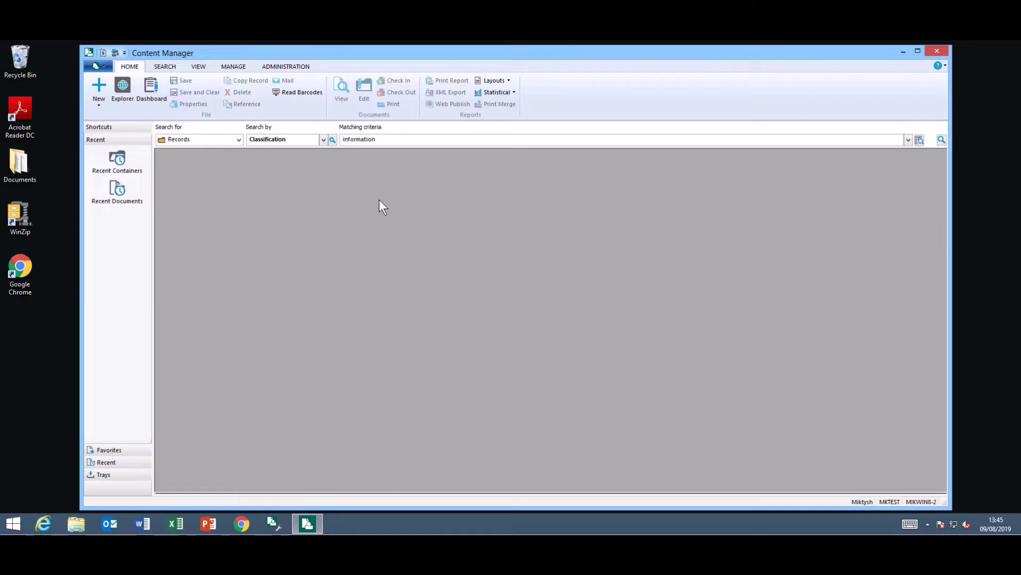
# - Look through the search methods available for records in the main search bar, leaving Classification selected
pyautogui.click(323, 140)
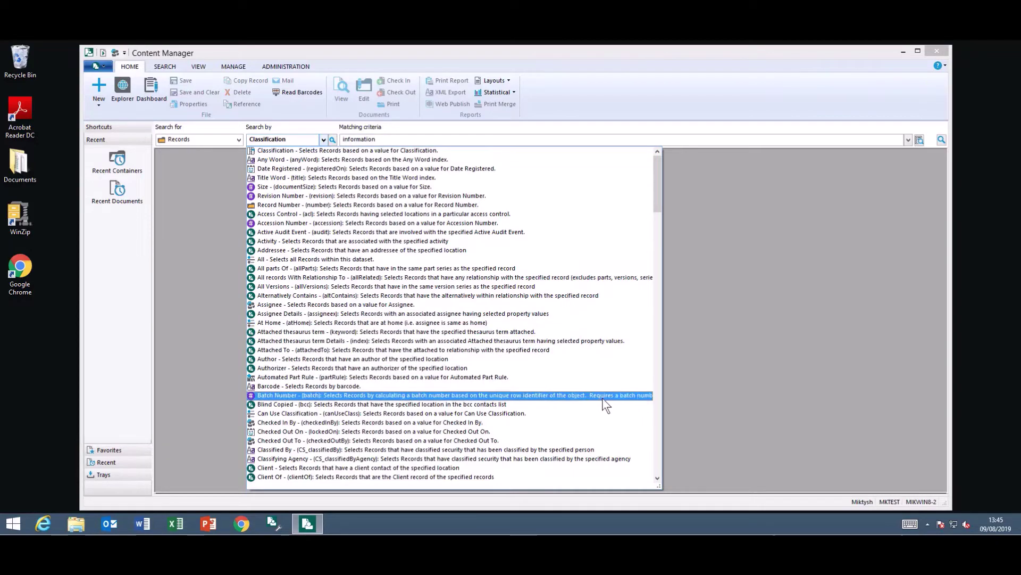
pyautogui.moveTo(658, 196)
pyautogui.mouseDown()
pyautogui.moveTo(664, 463)
pyautogui.moveTo(659, 180)
pyautogui.mouseUp()
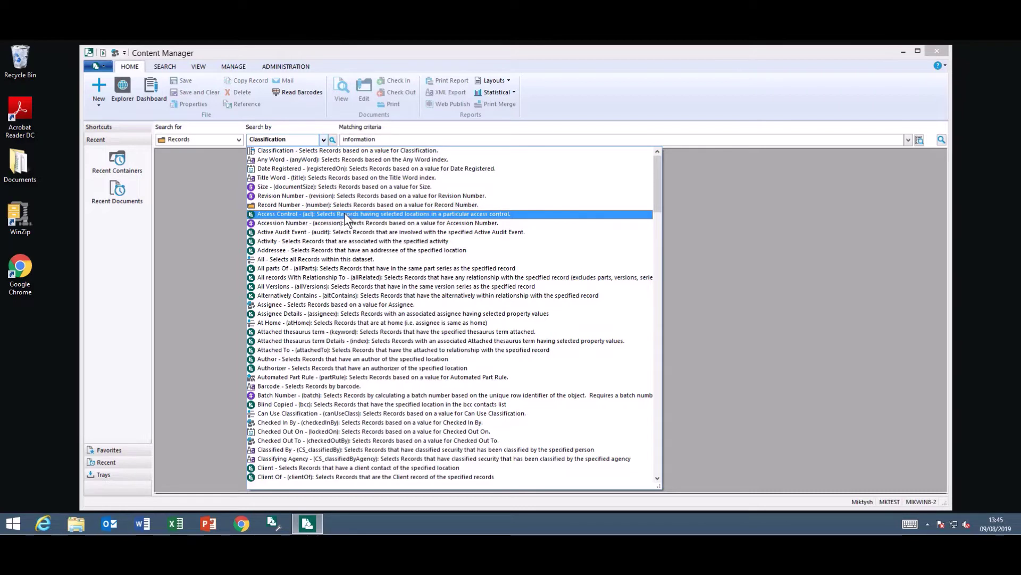
pyautogui.click(322, 140)
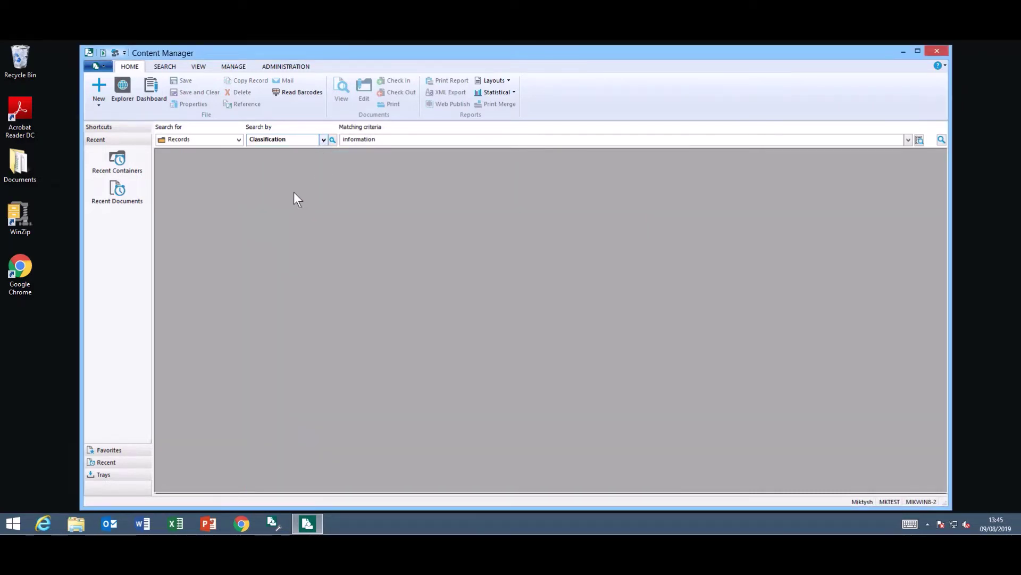
# - Start a new record of type Document and title it "Test Document"
pyautogui.click(98, 93)
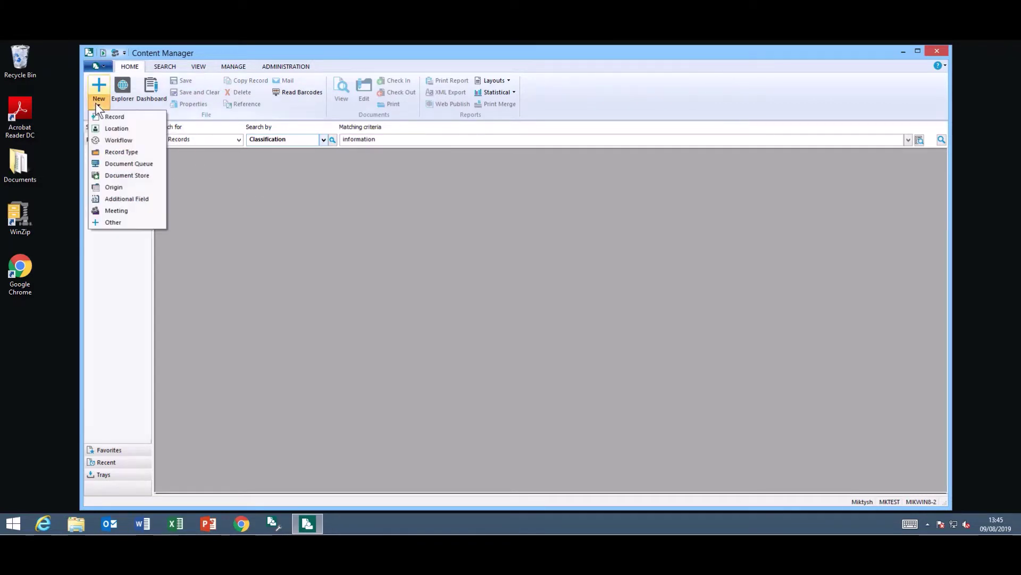
pyautogui.click(109, 114)
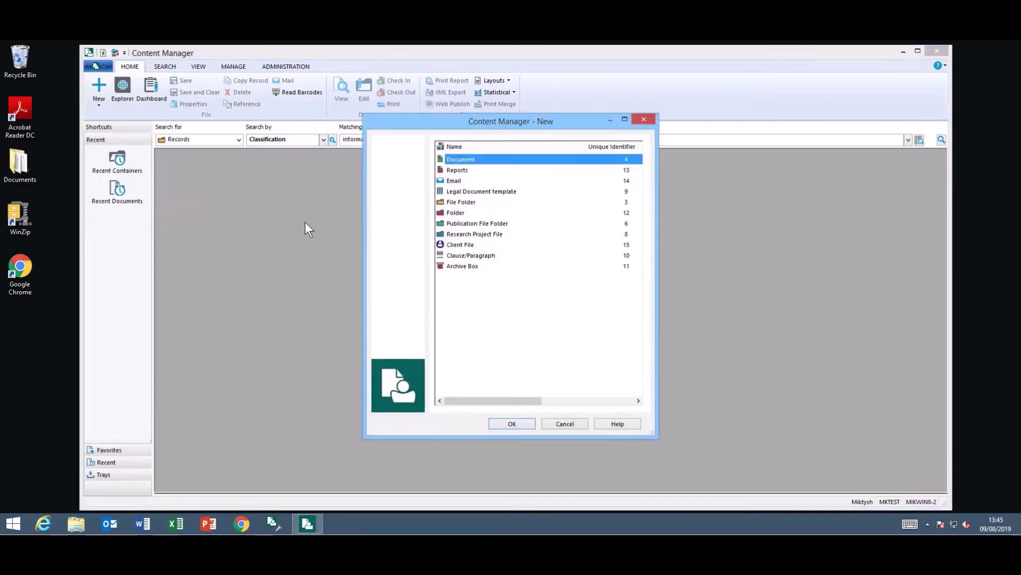
pyautogui.click(512, 424)
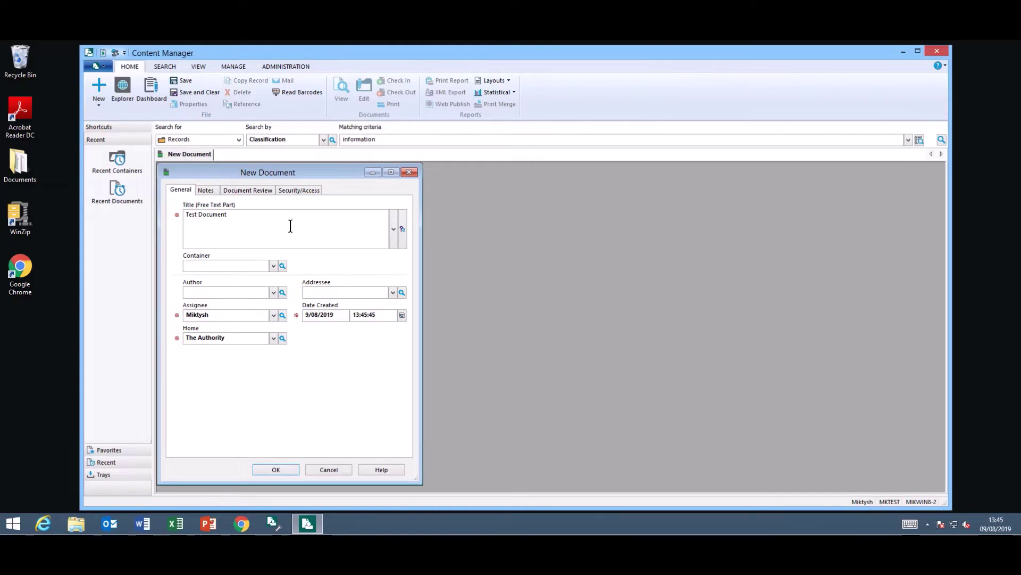
# - Search the container records by Title Word for "records" while choosing the new document's container
pyautogui.click(282, 266)
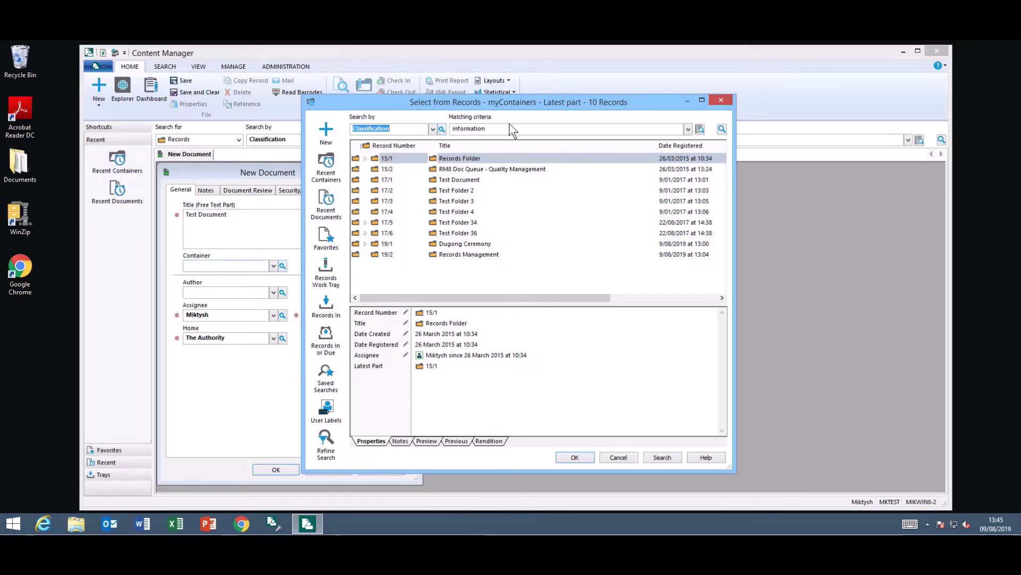
pyautogui.click(434, 129)
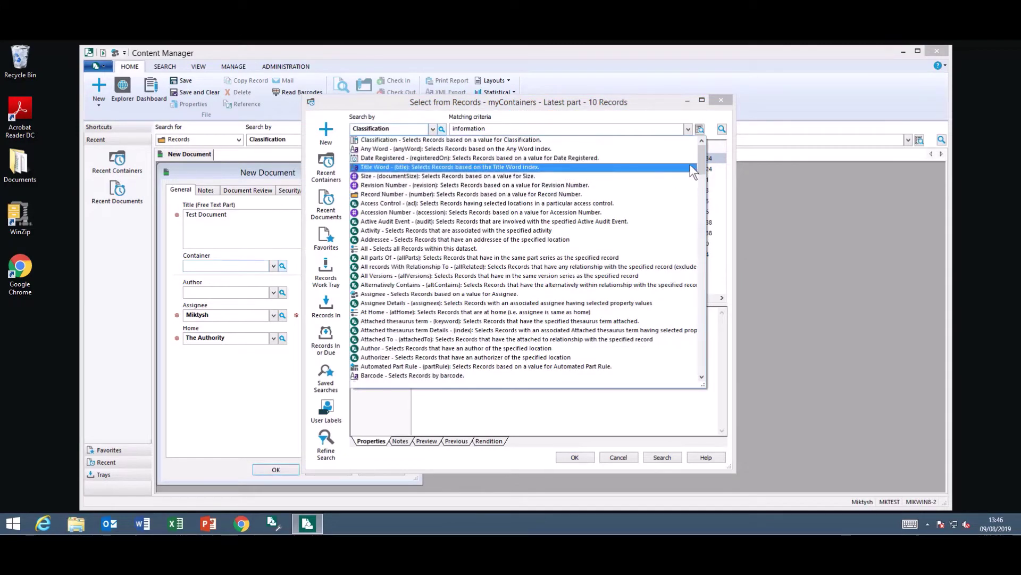
pyautogui.moveTo(703, 160)
pyautogui.mouseDown()
pyautogui.moveTo(704, 210)
pyautogui.moveTo(703, 154)
pyautogui.mouseUp()
pyautogui.click(513, 167)
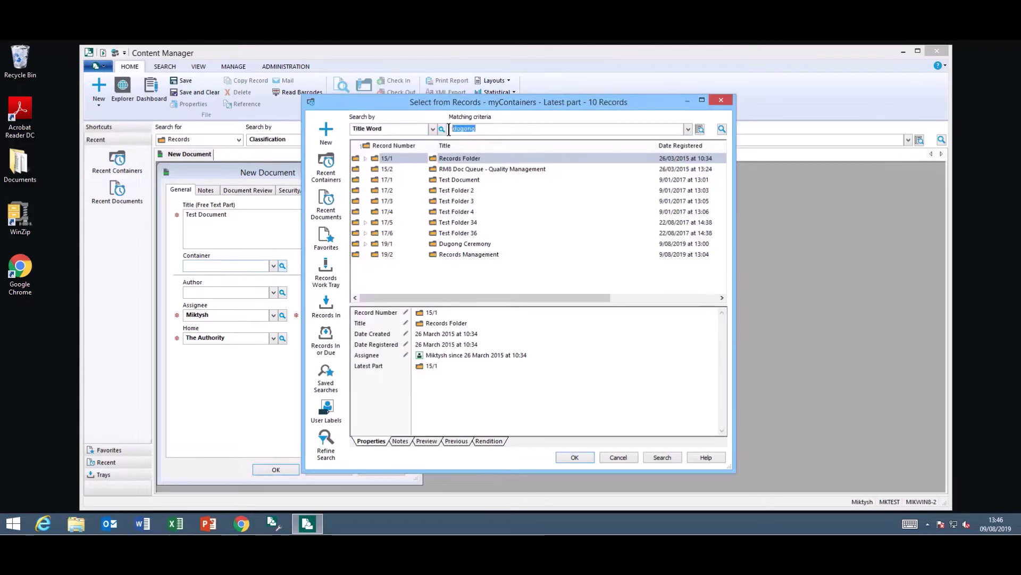
pyautogui.write('records')
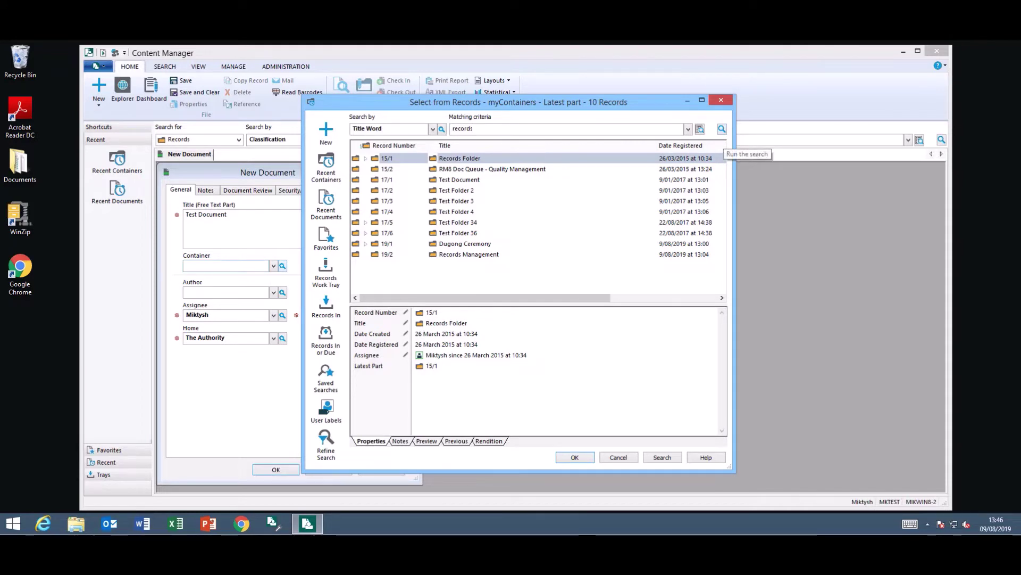
pyautogui.press('Return')
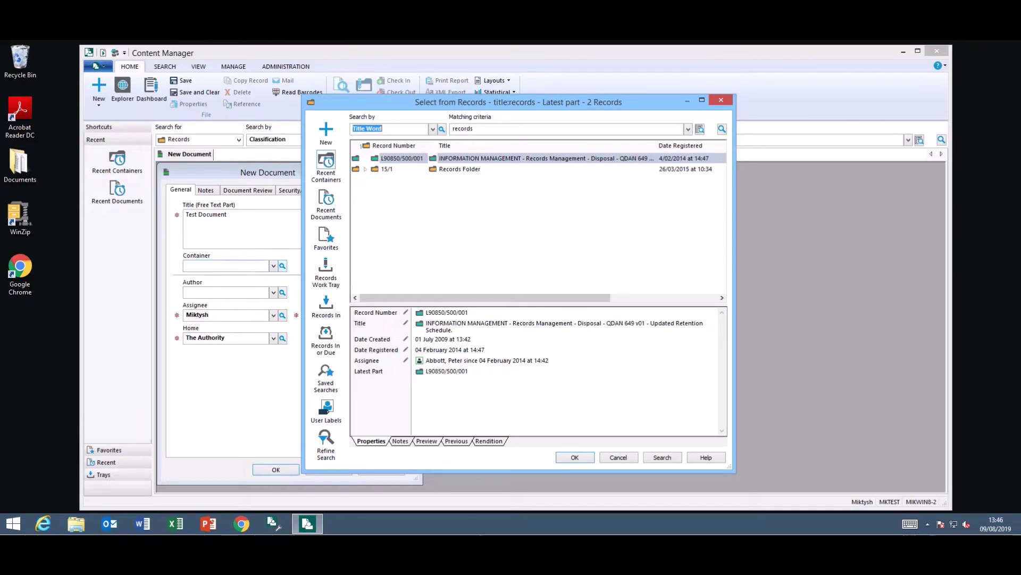
# - Choose the Records Management folder (19/2) from the recent containers as the new document's container
pyautogui.click(326, 165)
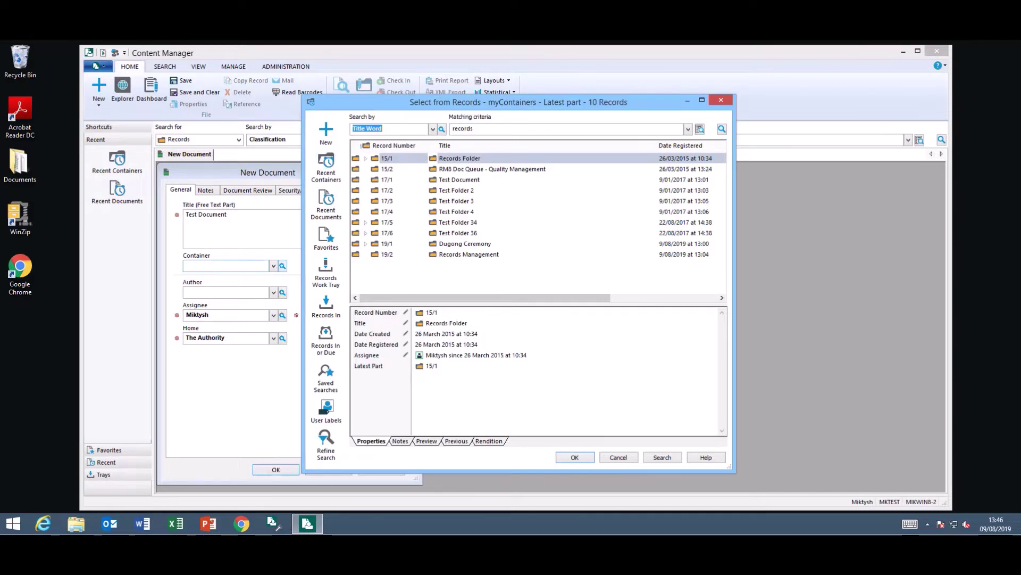
pyautogui.click(465, 243)
pyautogui.click(469, 254)
pyautogui.press('Return')
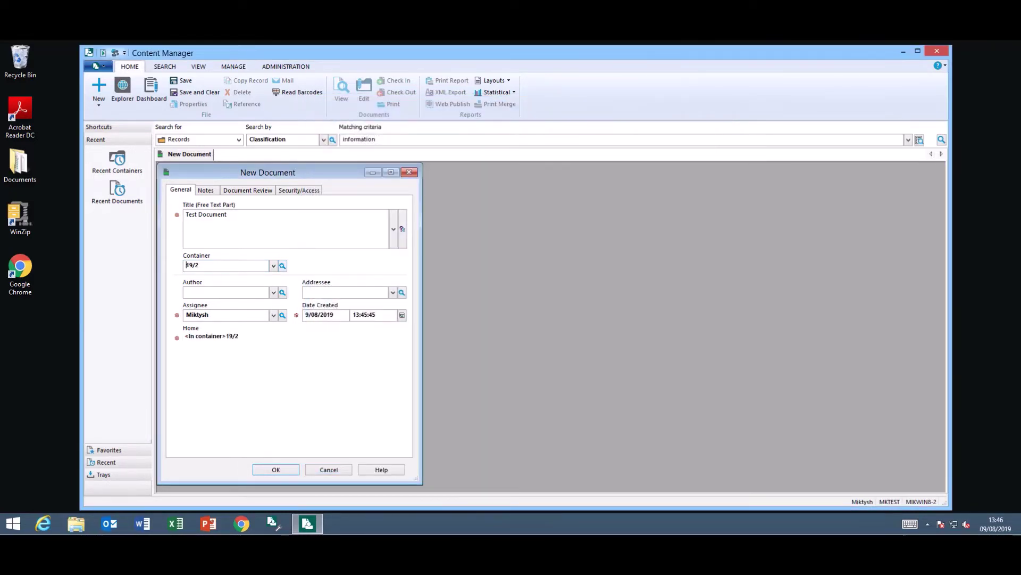
# - Search the locations by Display Name for the author's name and assign the matching person as the document's Author
pyautogui.click(186, 292)
pyautogui.click(282, 292)
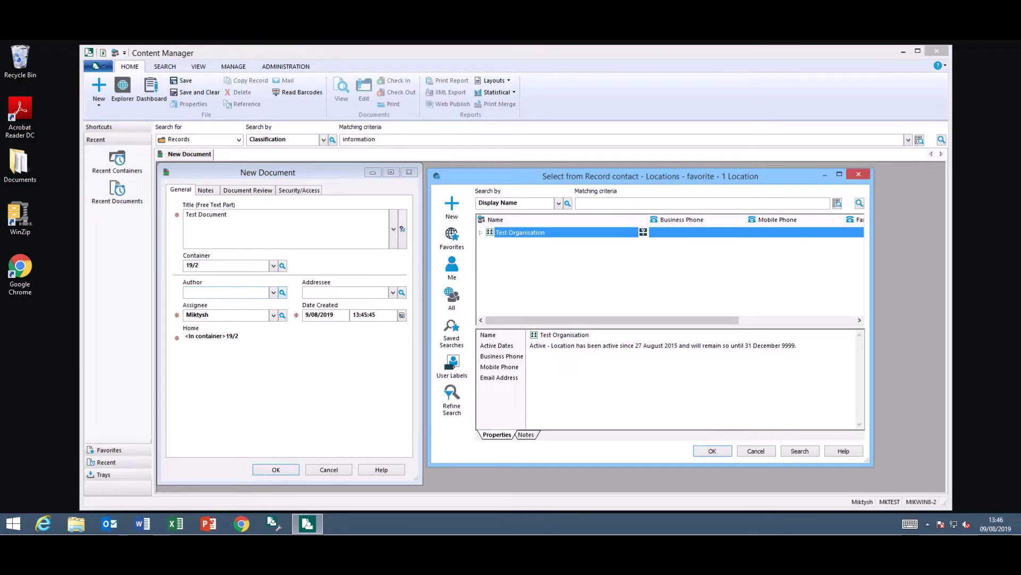
pyautogui.click(612, 202)
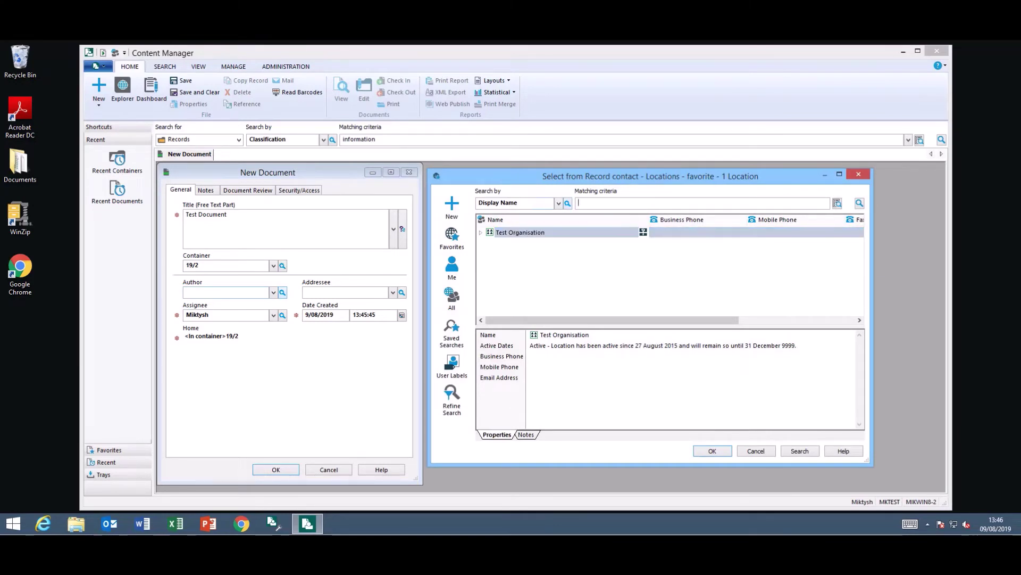
pyautogui.write('miktysh')
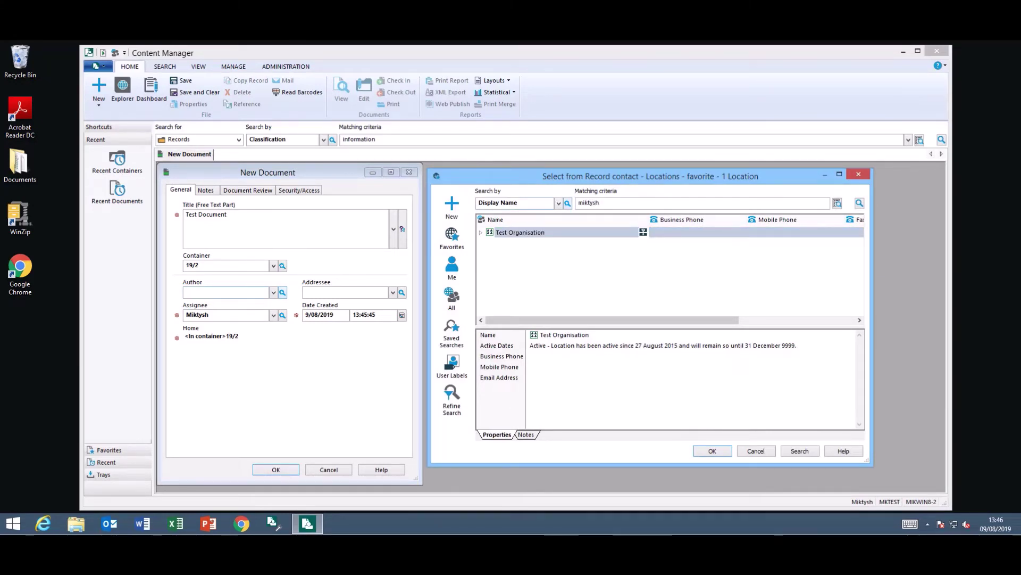
pyautogui.press('Return')
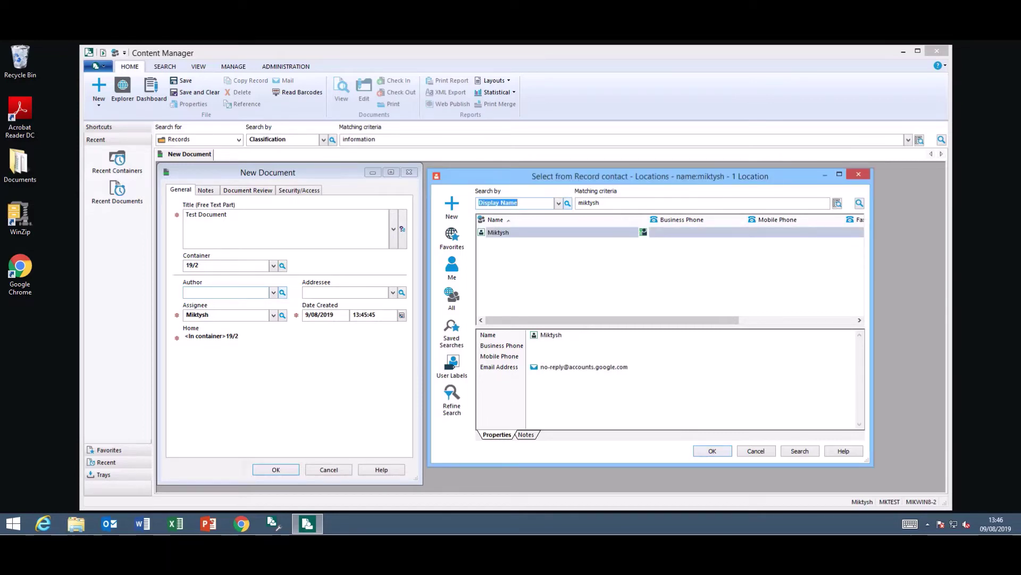
pyautogui.press('Return')
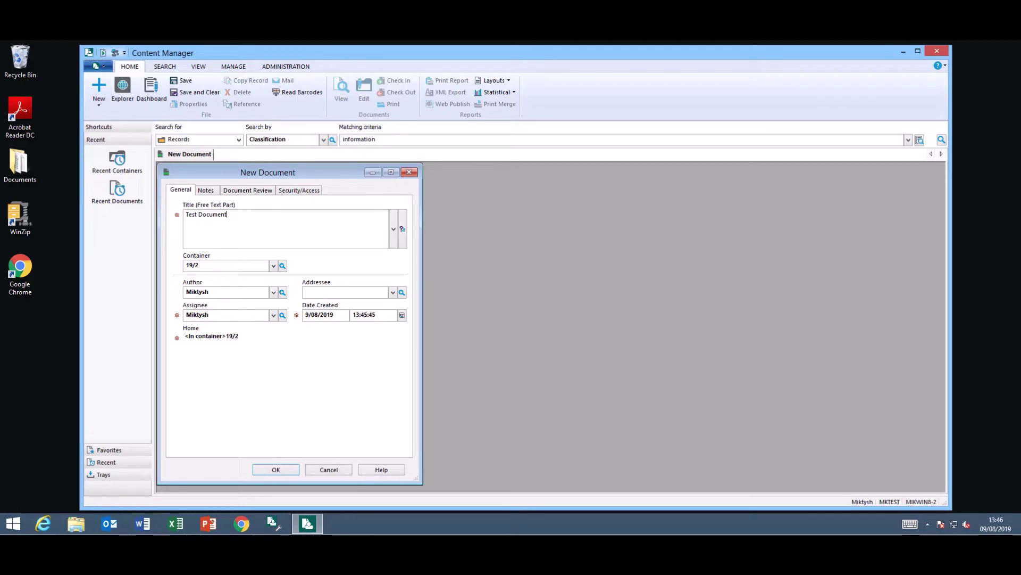
# - Retitle the document "Records Created Per Month - February", building on the previously used title, and save the new record
pyautogui.hotkey('alt', 'Down')
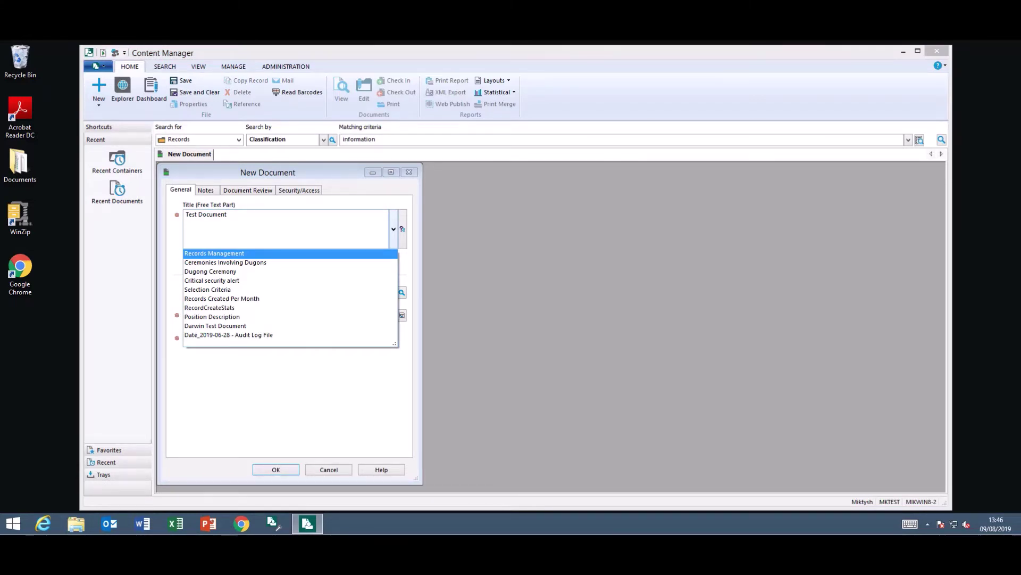
pyautogui.press('Down')
pyautogui.press('Down')
pyautogui.press('Down')
pyautogui.press('Down')
pyautogui.press('Down')
pyautogui.press('Return')
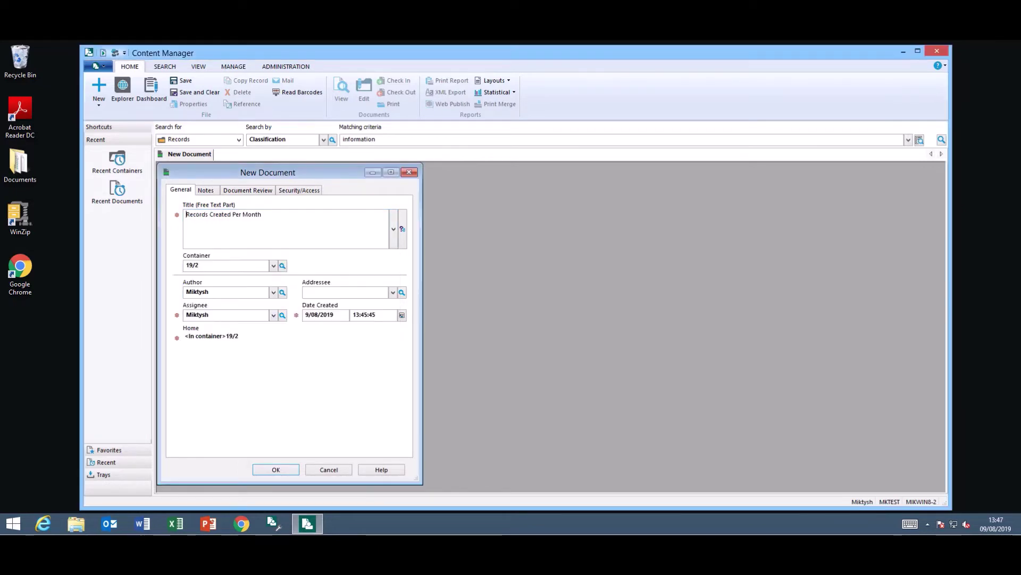
pyautogui.write('- February')
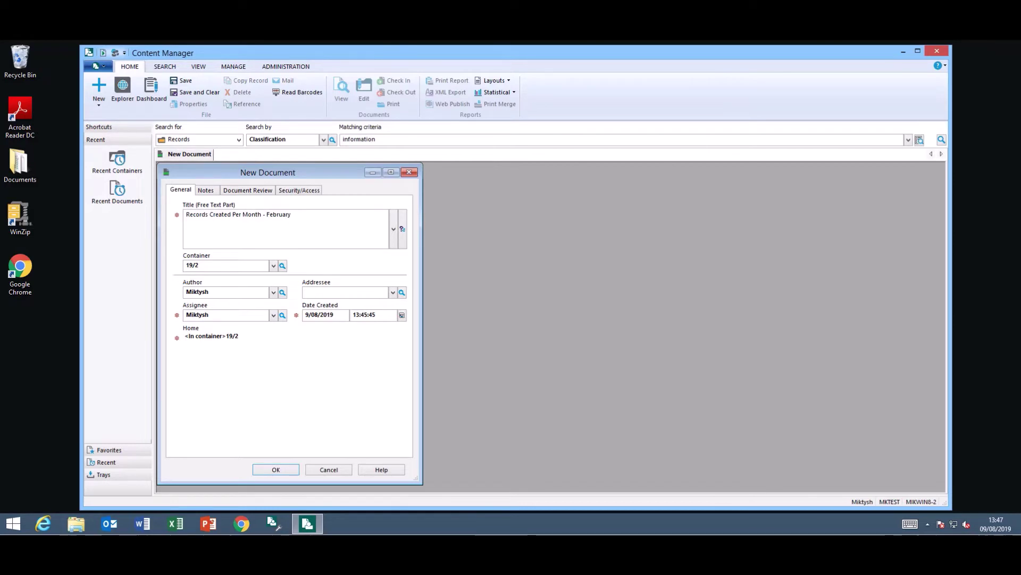
pyautogui.press('Return')
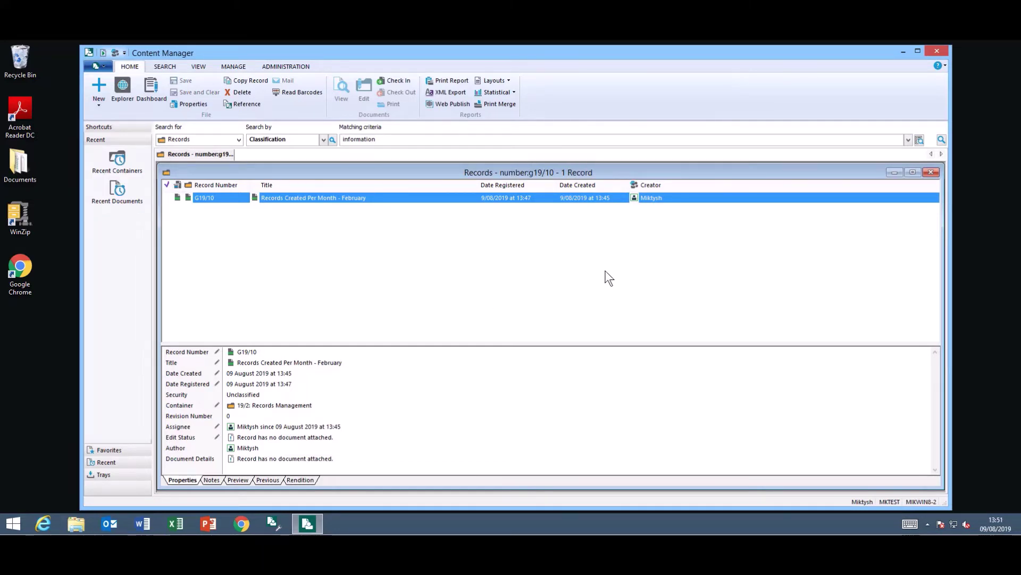
# - Close the new record's list and send record G15/4 from the recent documents to the recycle bin
pyautogui.click(930, 173)
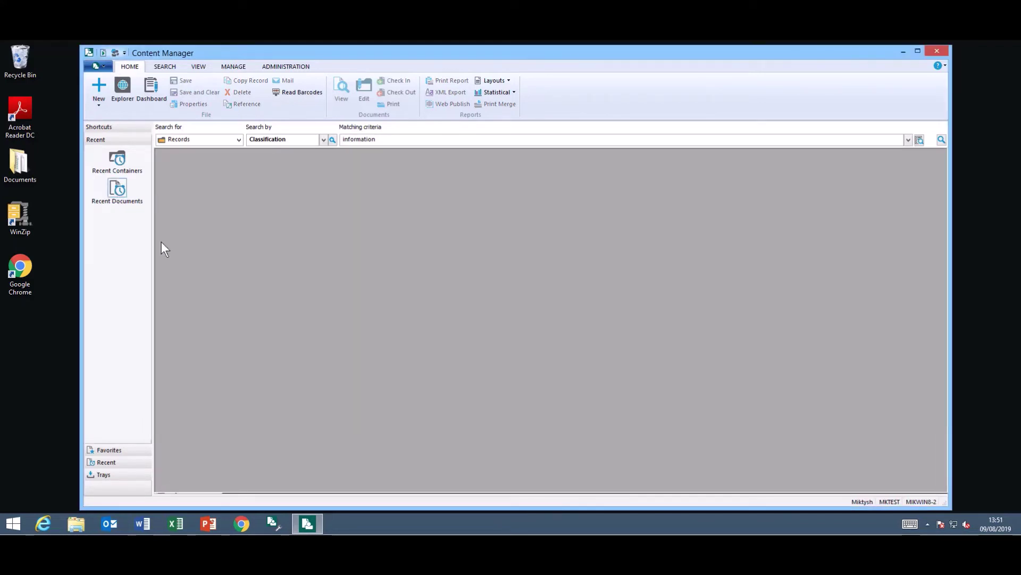
pyautogui.click(117, 193)
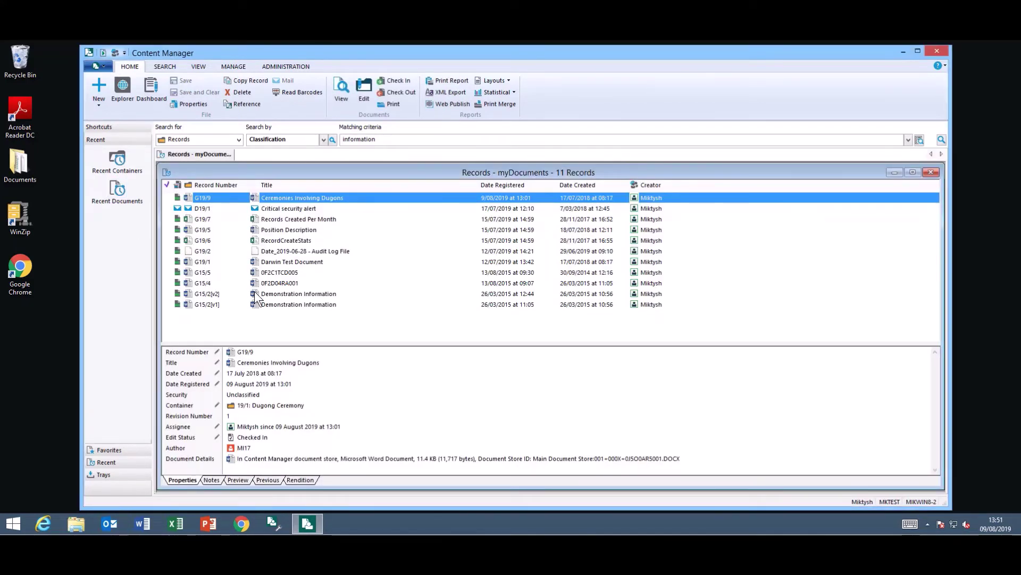
pyautogui.click(199, 283)
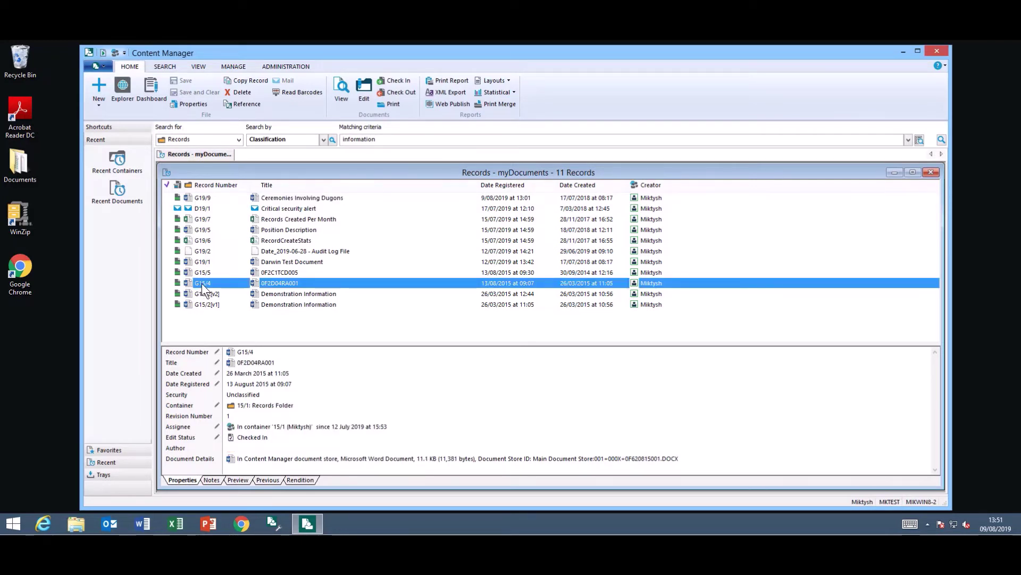
pyautogui.rightClick(299, 282)
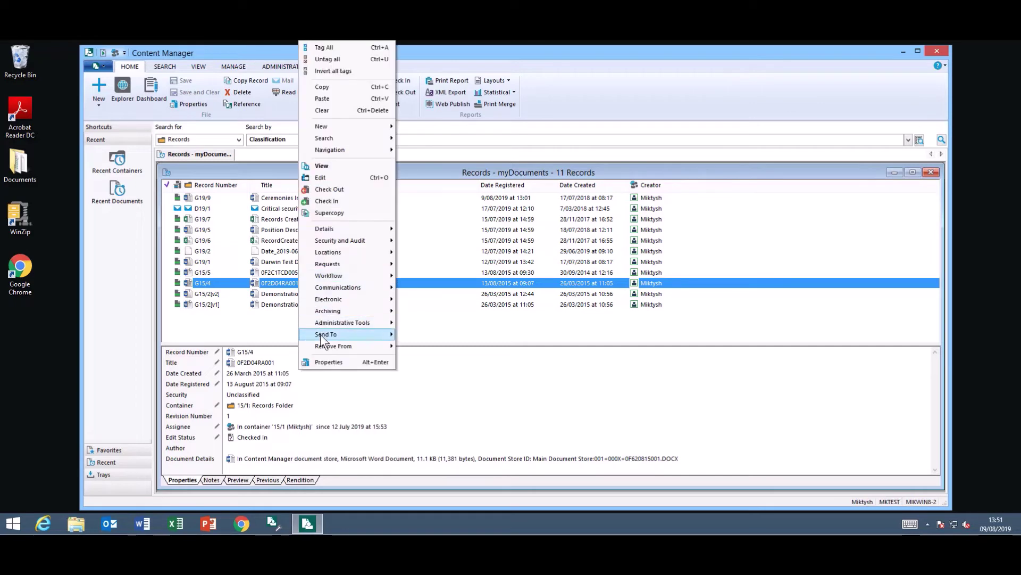
pyautogui.moveTo(322, 335)
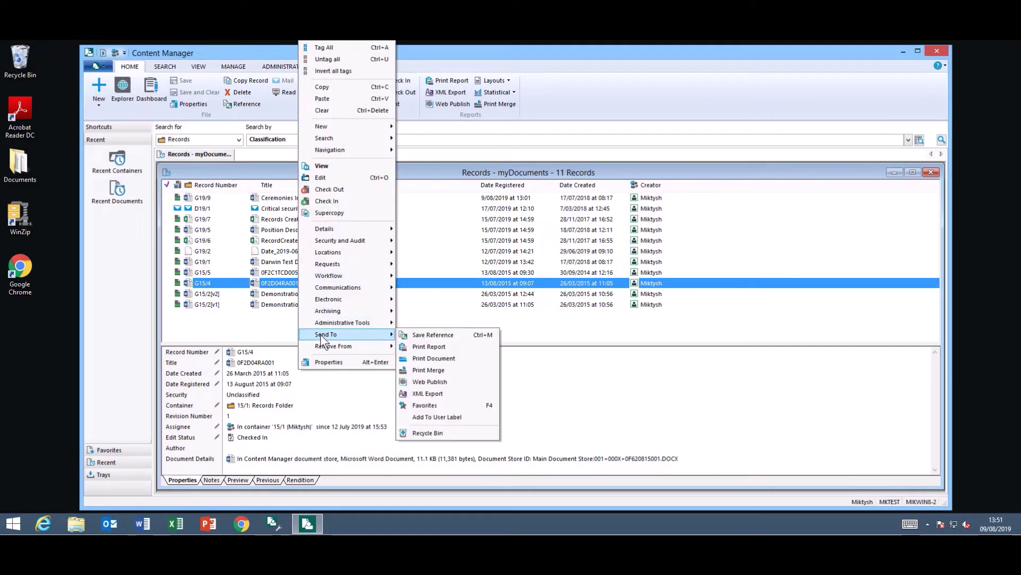
pyautogui.click(450, 432)
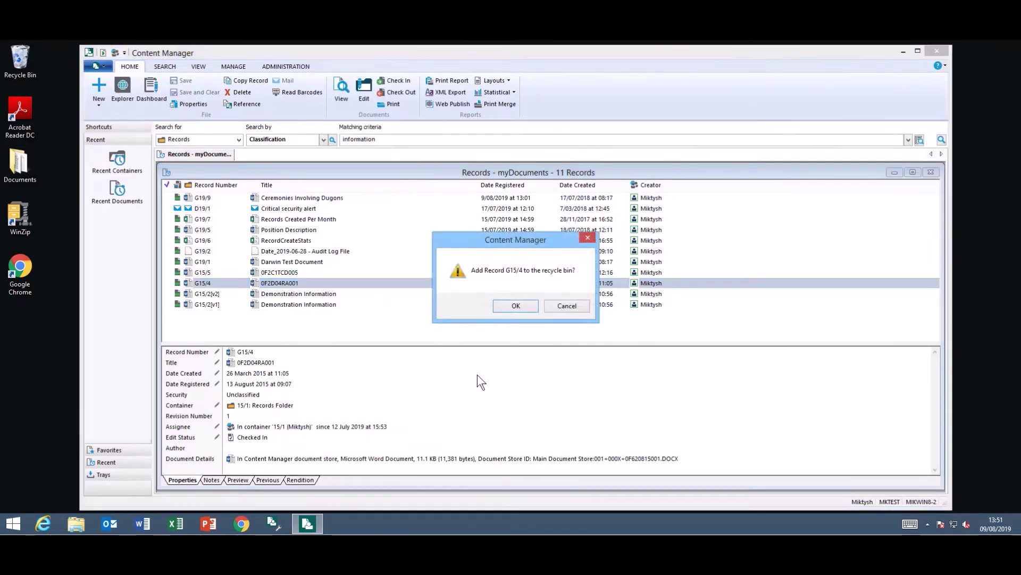
pyautogui.click(506, 307)
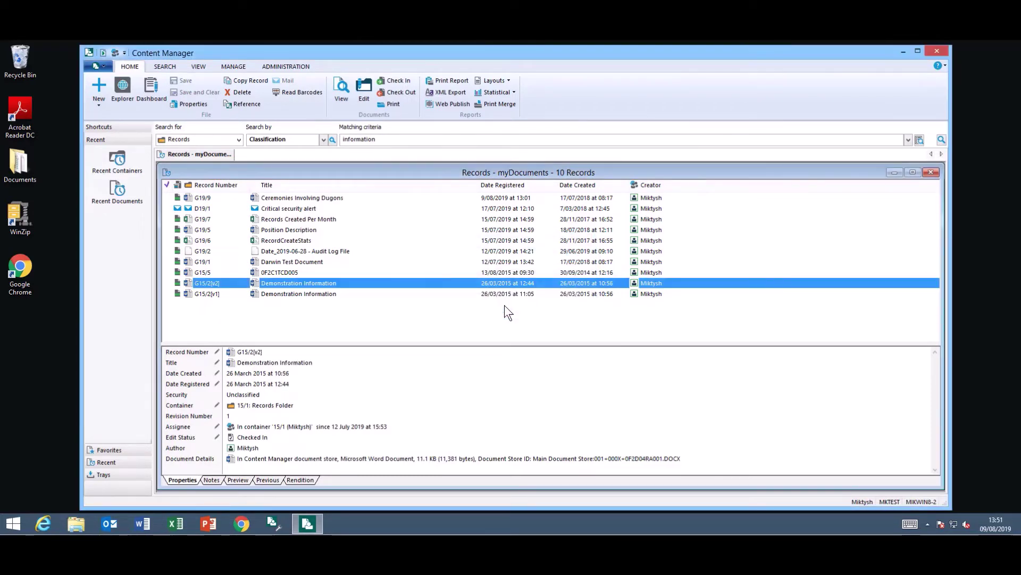
# - Tag records G15/5 and G19/1, send all tagged rows to the recycle bin, and close the recent documents list
pyautogui.click(168, 272)
pyautogui.click(168, 261)
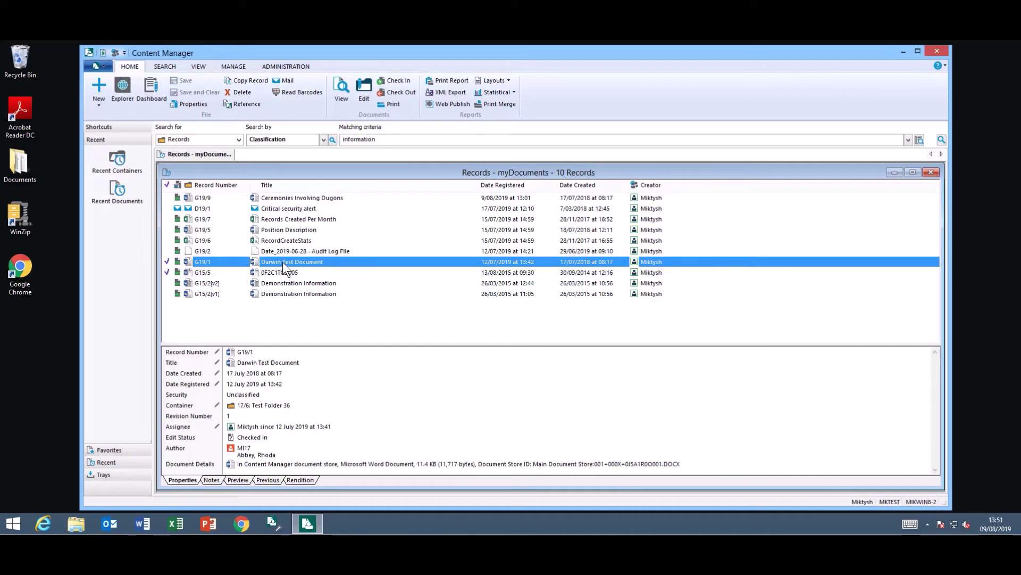
pyautogui.rightClick(283, 262)
pyautogui.moveTo(316, 356)
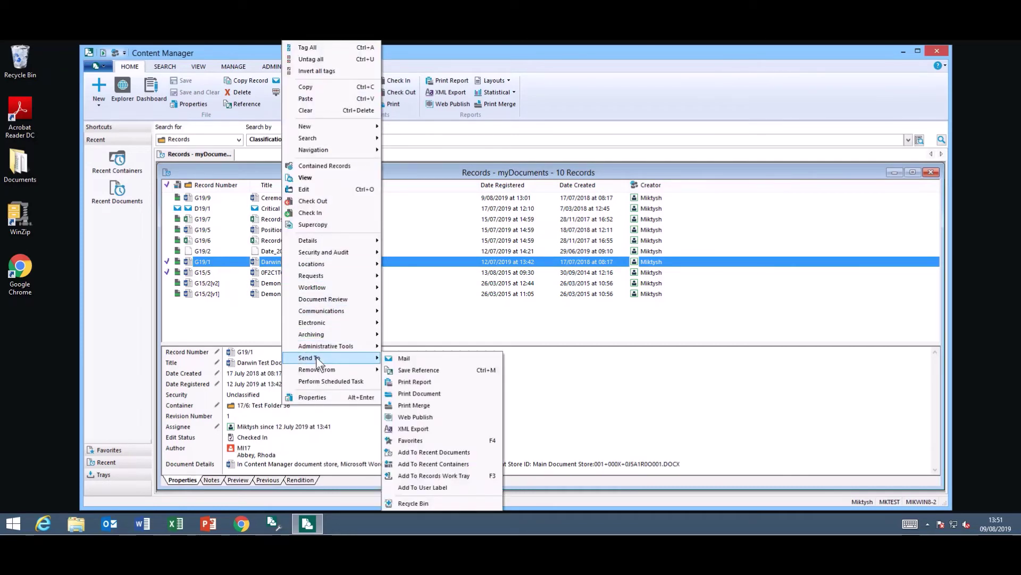
pyautogui.click(429, 503)
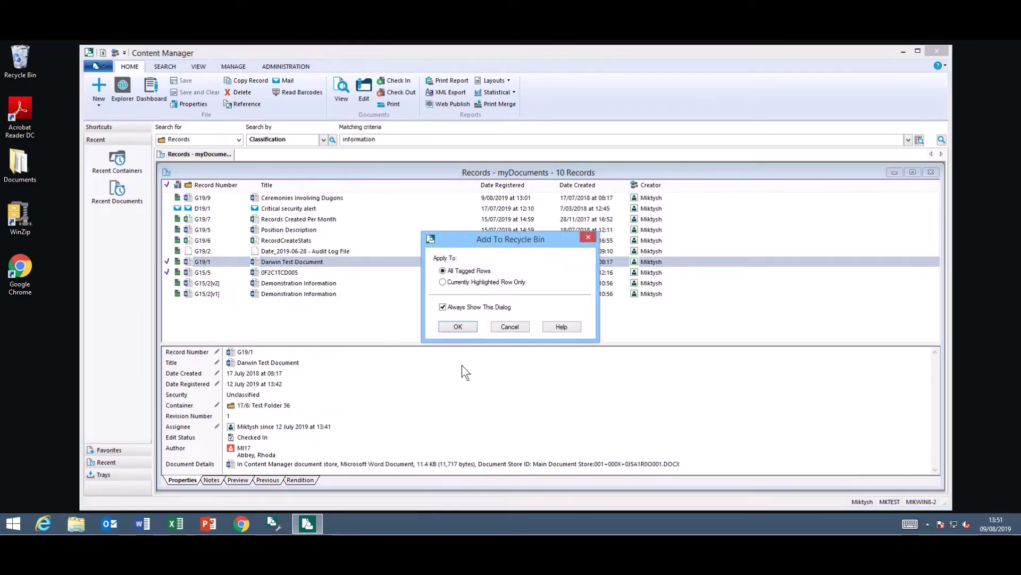
pyautogui.click(456, 327)
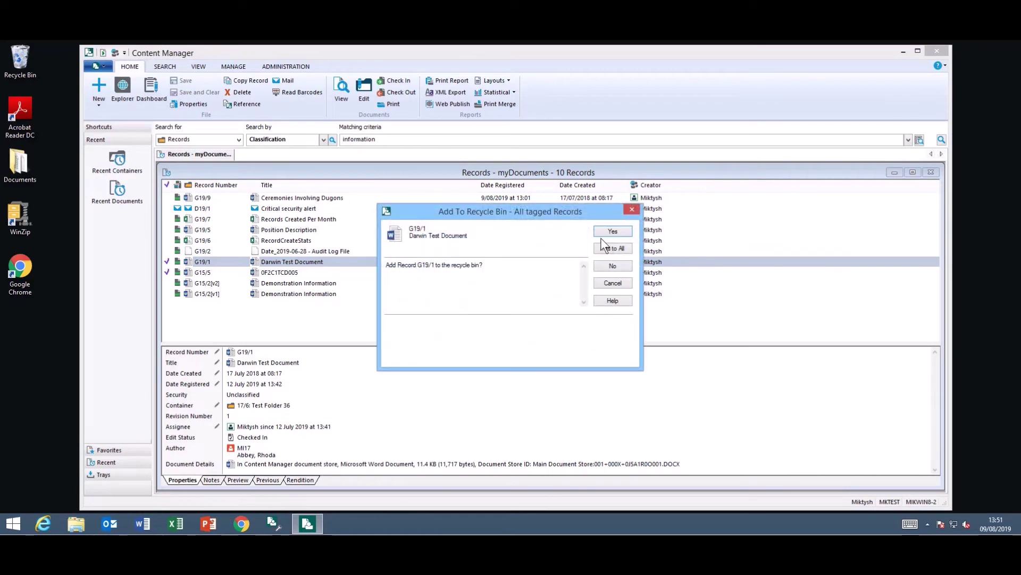
pyautogui.click(602, 246)
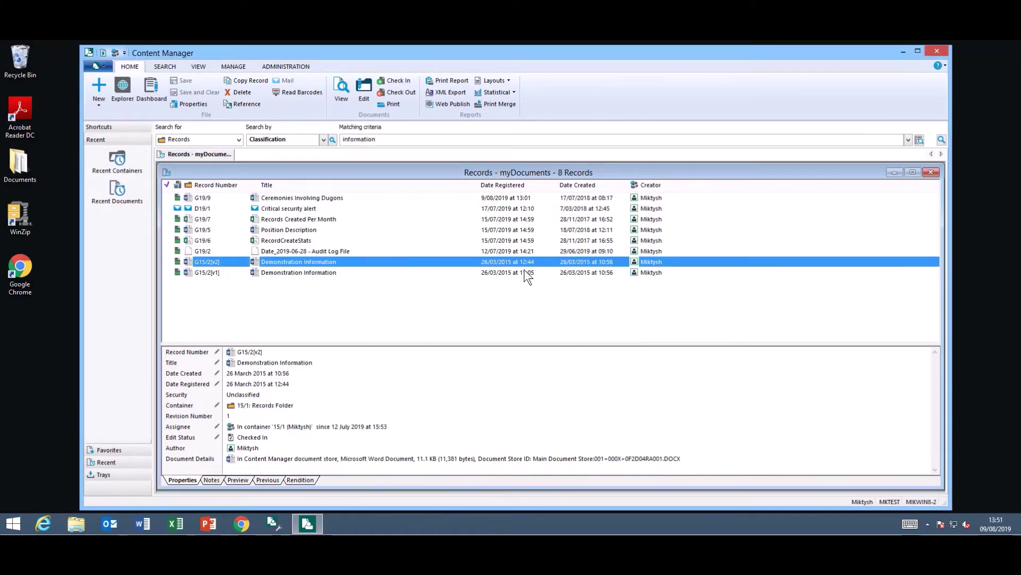
pyautogui.click(931, 172)
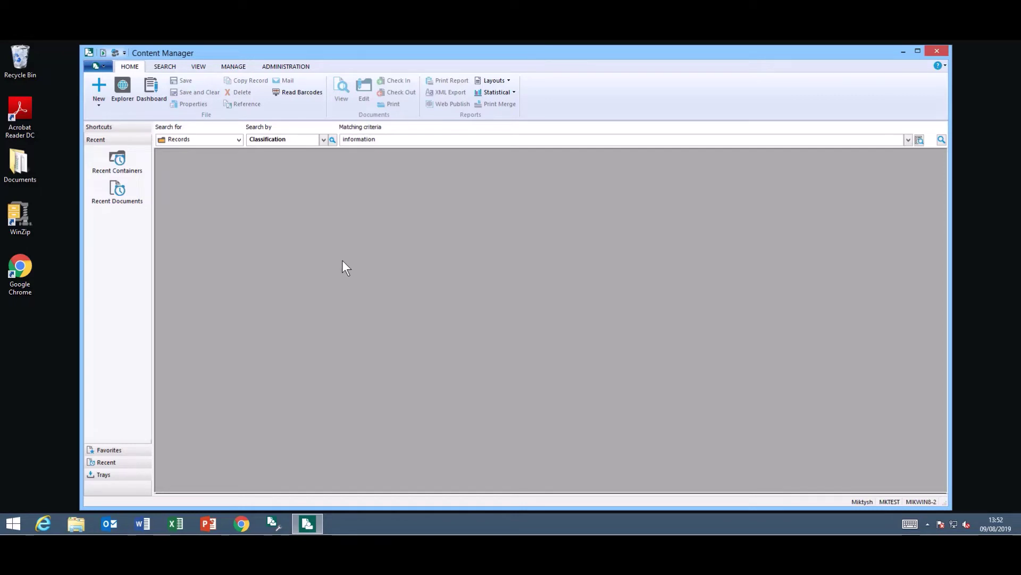
# - Restore Darwin Test Document (G19/1) from the records Recycle Bin
pyautogui.click(170, 67)
pyautogui.click(99, 95)
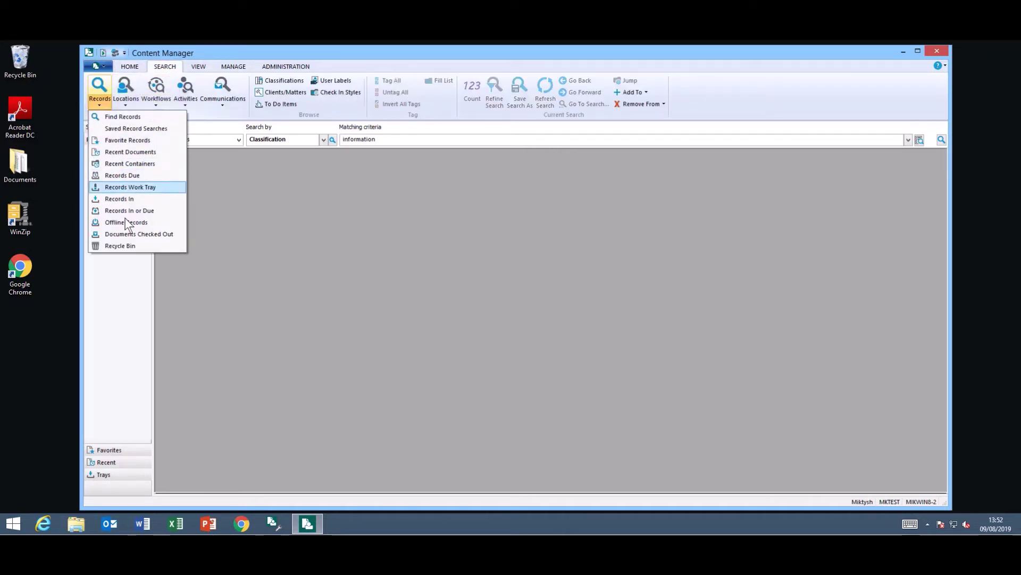
pyautogui.click(146, 245)
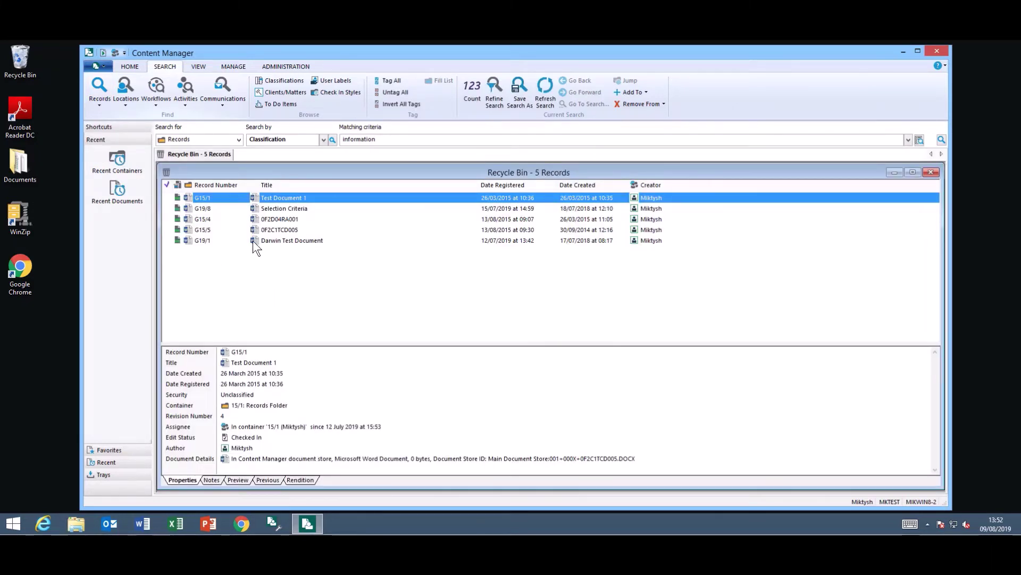
pyautogui.click(276, 240)
pyautogui.rightClick(291, 240)
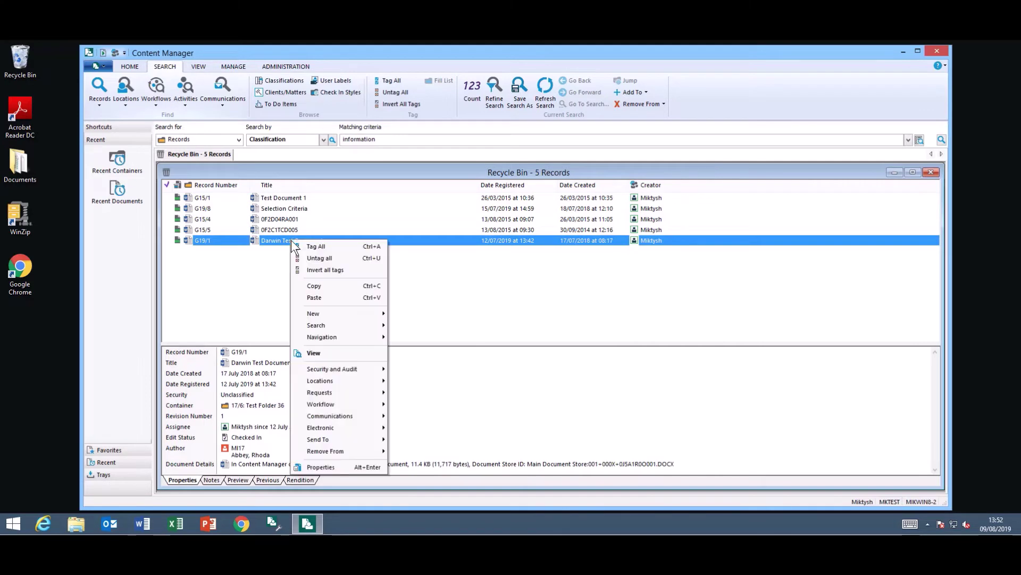
pyautogui.moveTo(338, 449)
pyautogui.click(407, 450)
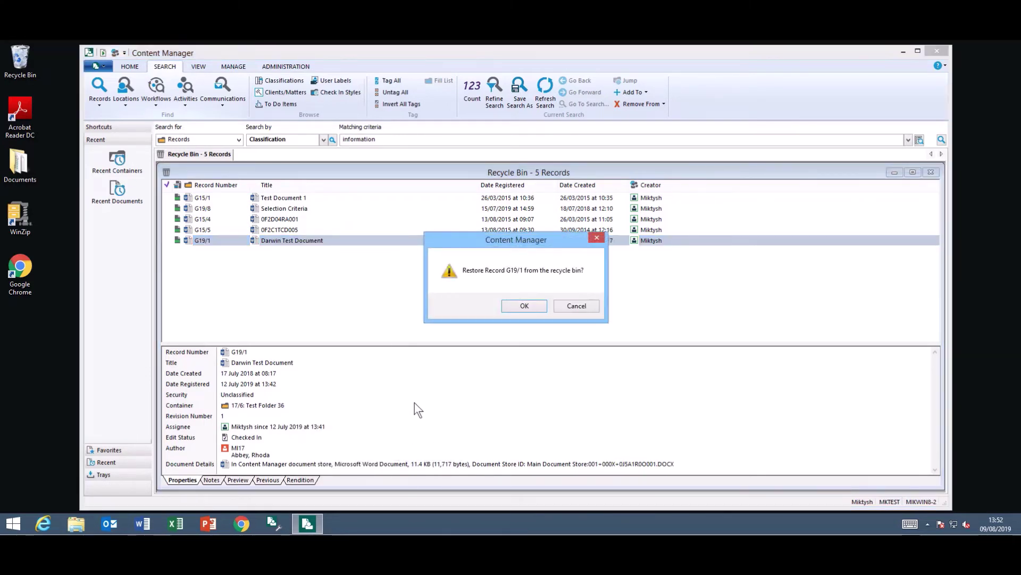
pyautogui.click(529, 307)
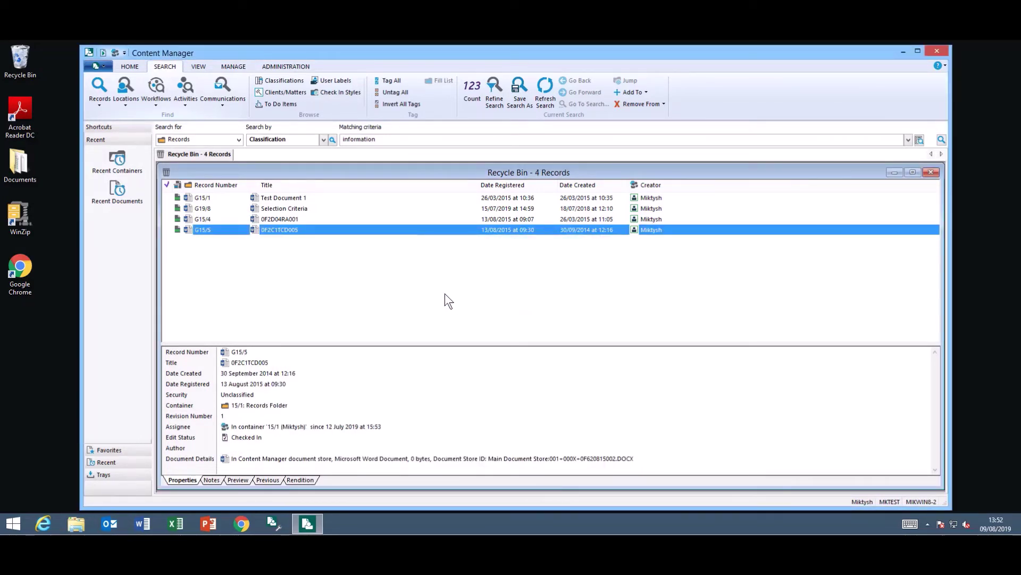
# - Check the automatic recycle bin emptying setting in the Record system options, cancel the options, and close the Recycle Bin list
pyautogui.click(289, 65)
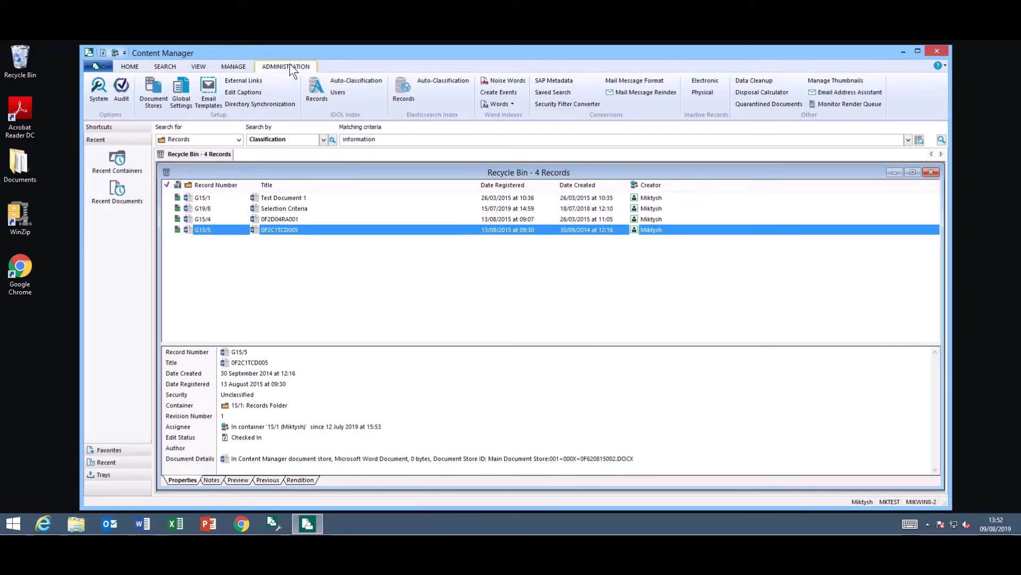
pyautogui.click(105, 90)
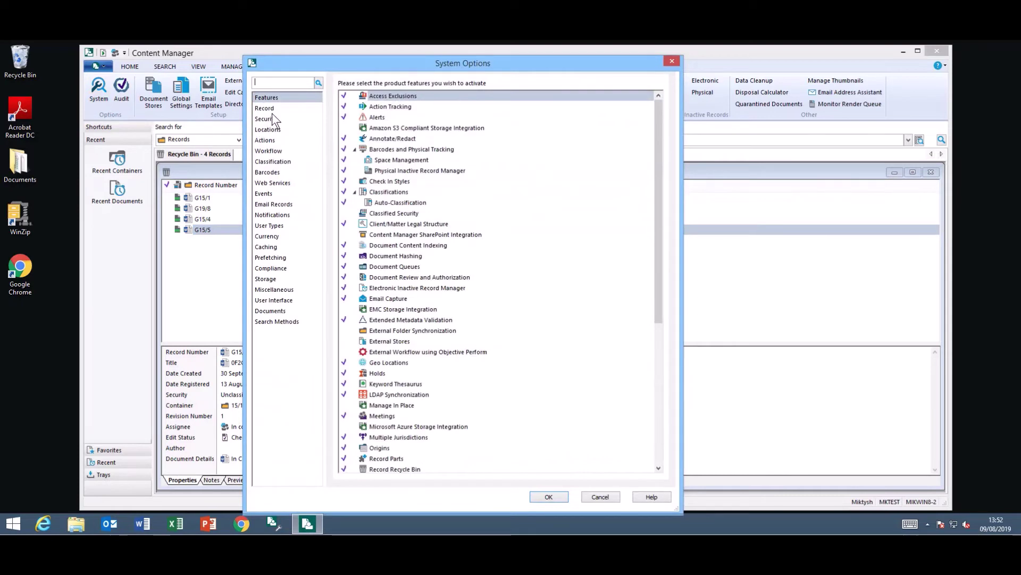
pyautogui.click(265, 110)
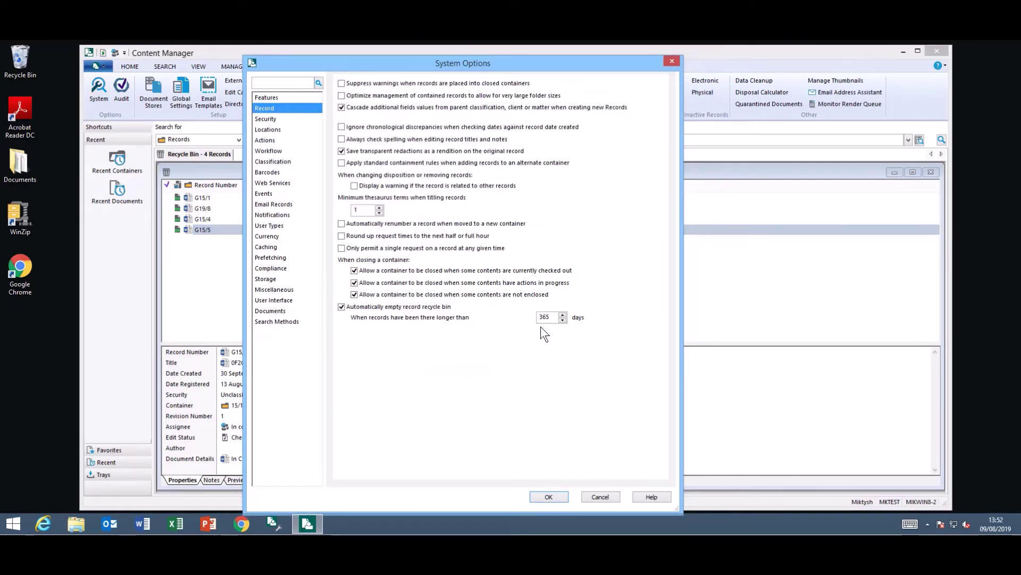
pyautogui.click(598, 496)
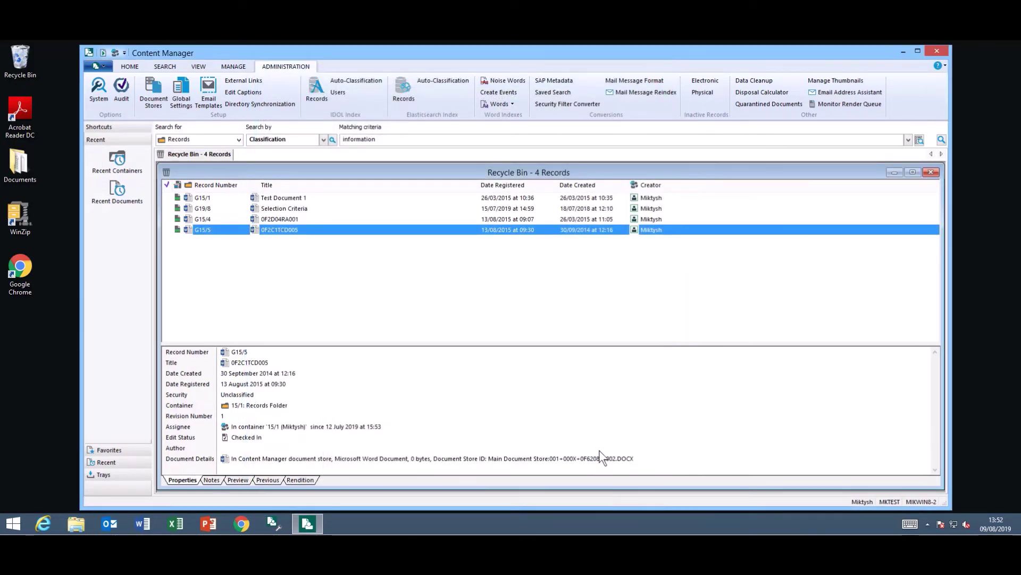
pyautogui.click(930, 174)
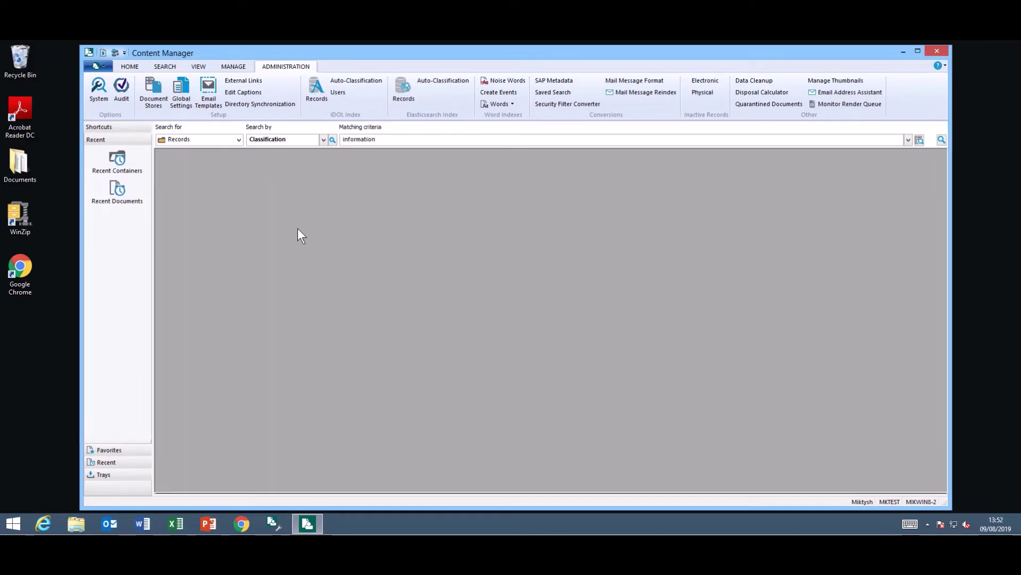
# - Reopen the system options and view the Locations, Actions, Workflow and Record pages
pyautogui.click(103, 95)
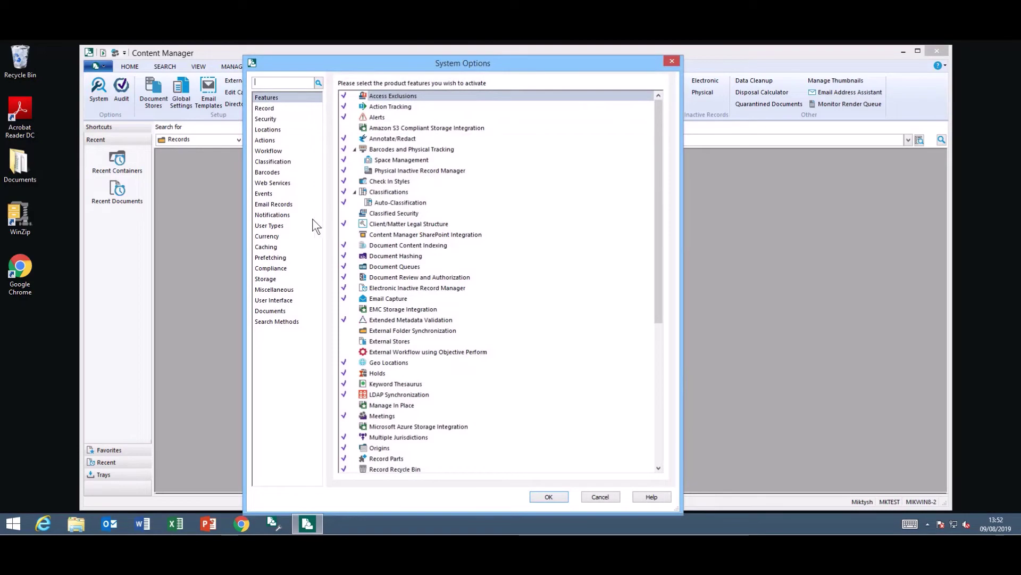
pyautogui.click(267, 130)
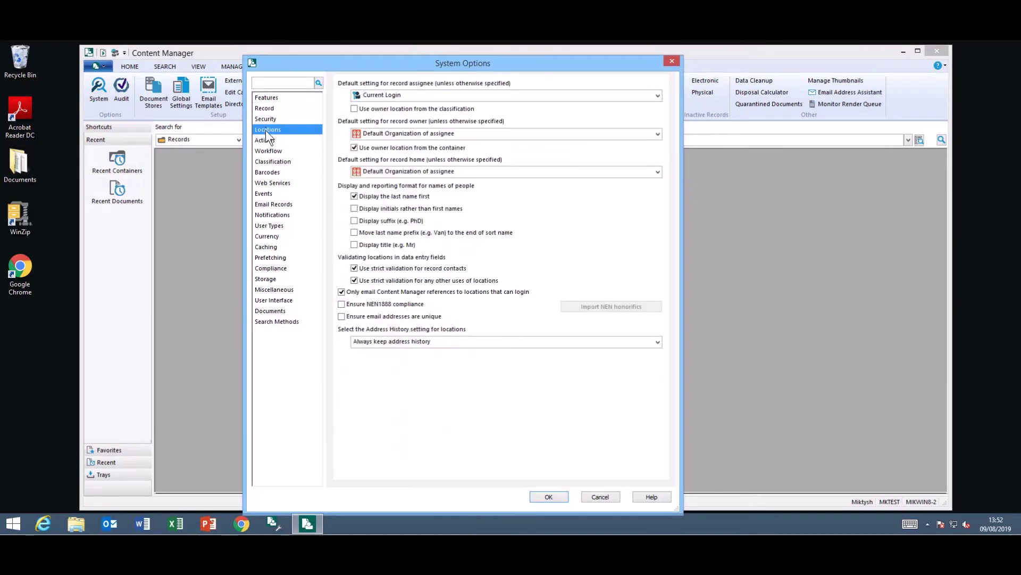
pyautogui.press('Down')
pyautogui.press('Down')
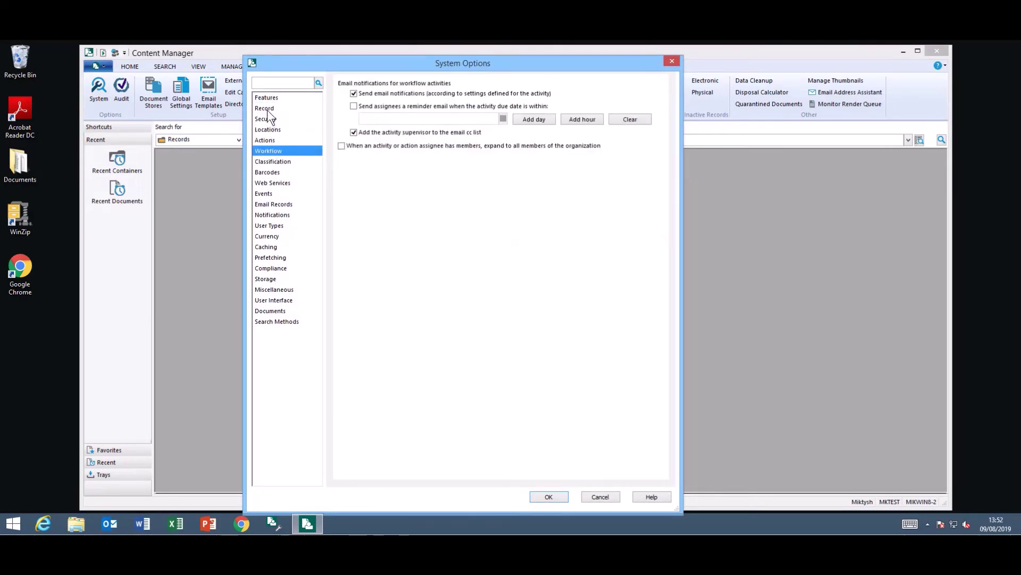
pyautogui.click(267, 109)
# - Search the system options for "spell" and show the matching Record page
pyautogui.click(275, 84)
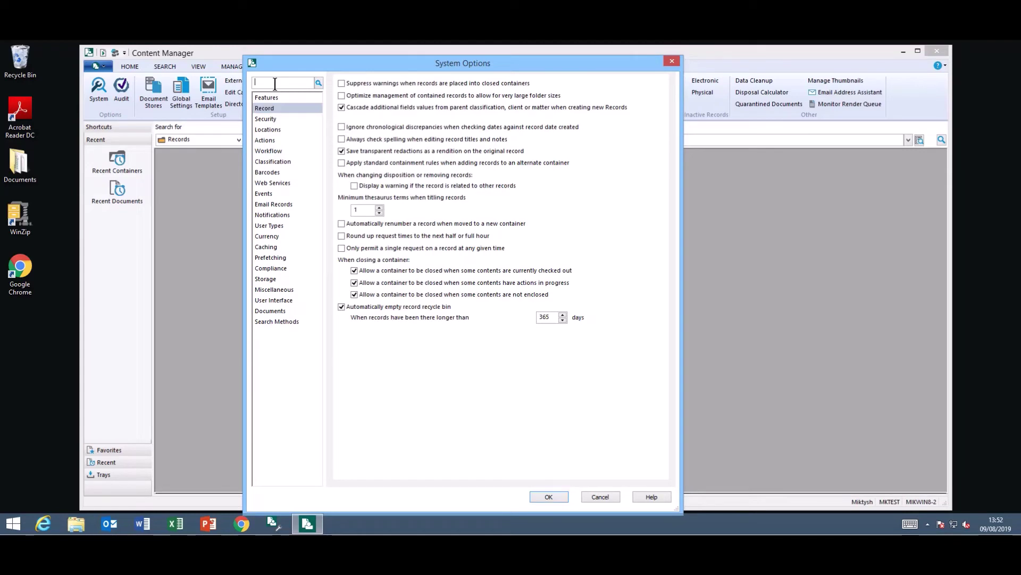
pyautogui.write('spell')
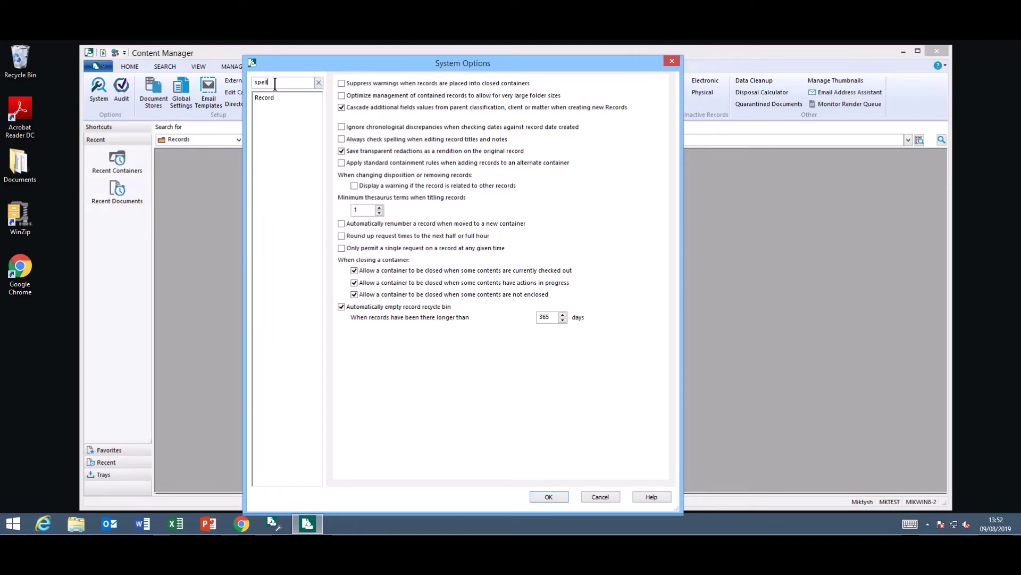
pyautogui.click(269, 97)
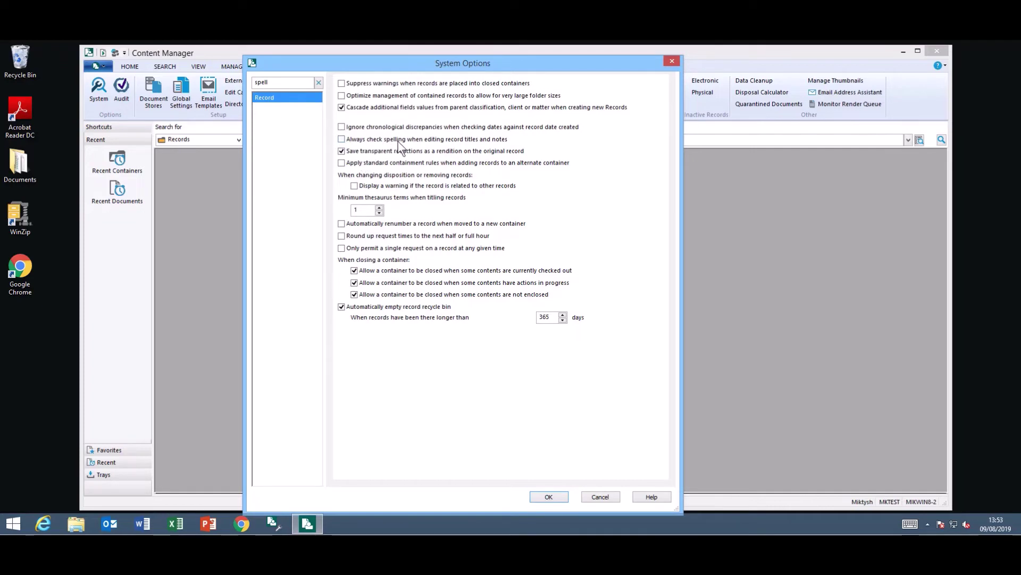
# - Search the system options for "compliance", view the matching Locations page, and cancel the options without saving
pyautogui.doubleClick(284, 83)
pyautogui.write('co')
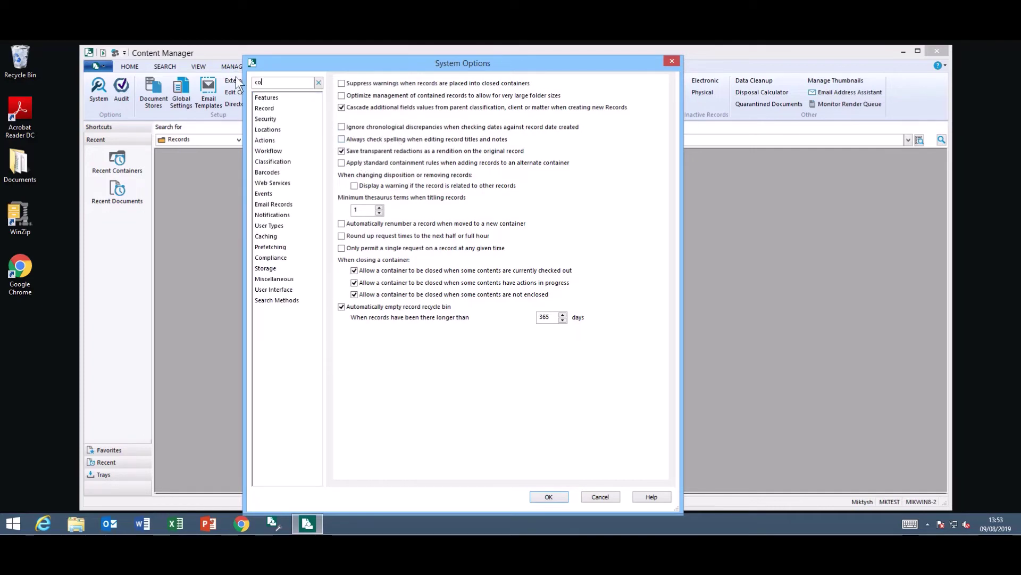
pyautogui.write('mpliance')
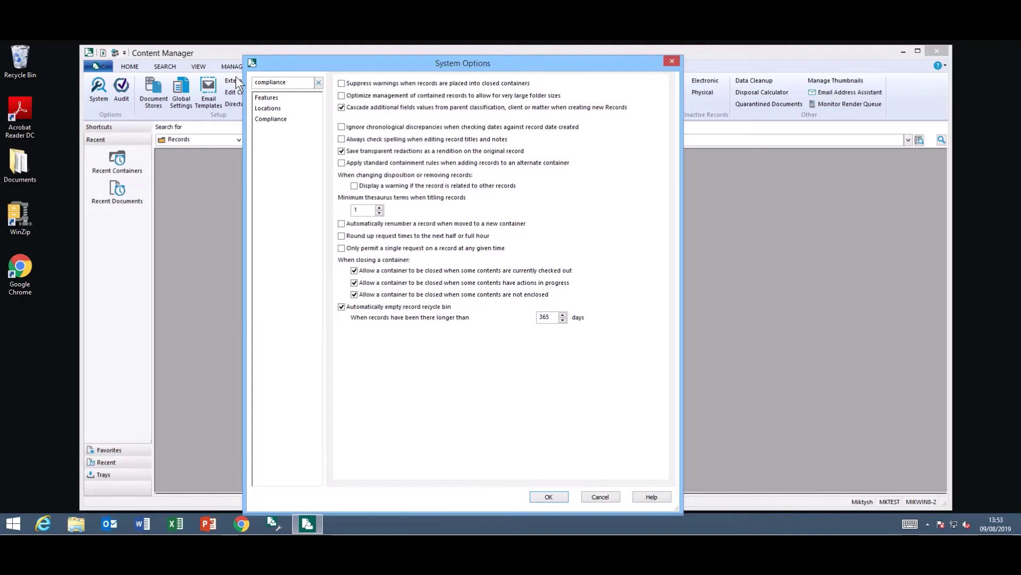
pyautogui.click(284, 106)
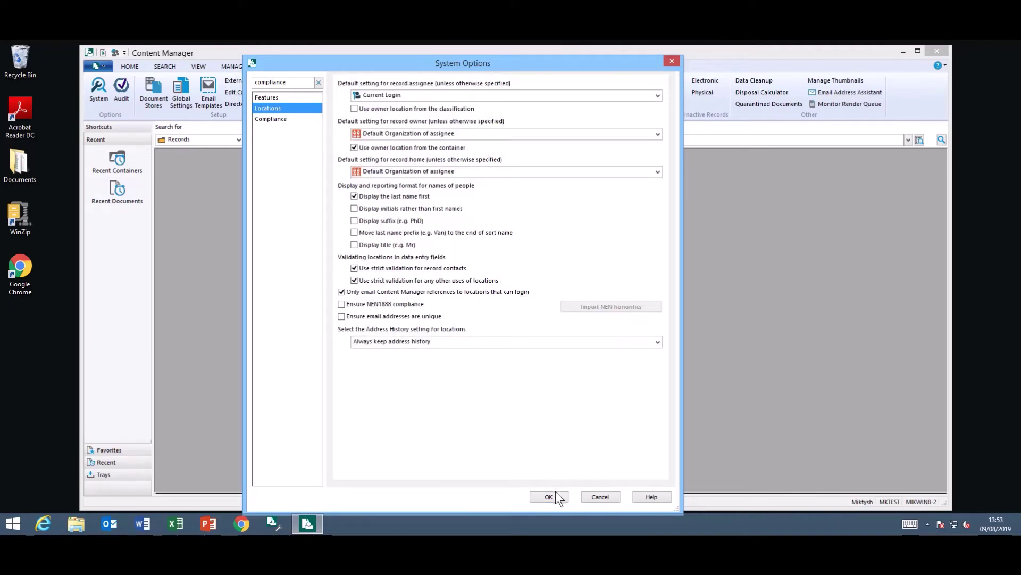
pyautogui.click(594, 498)
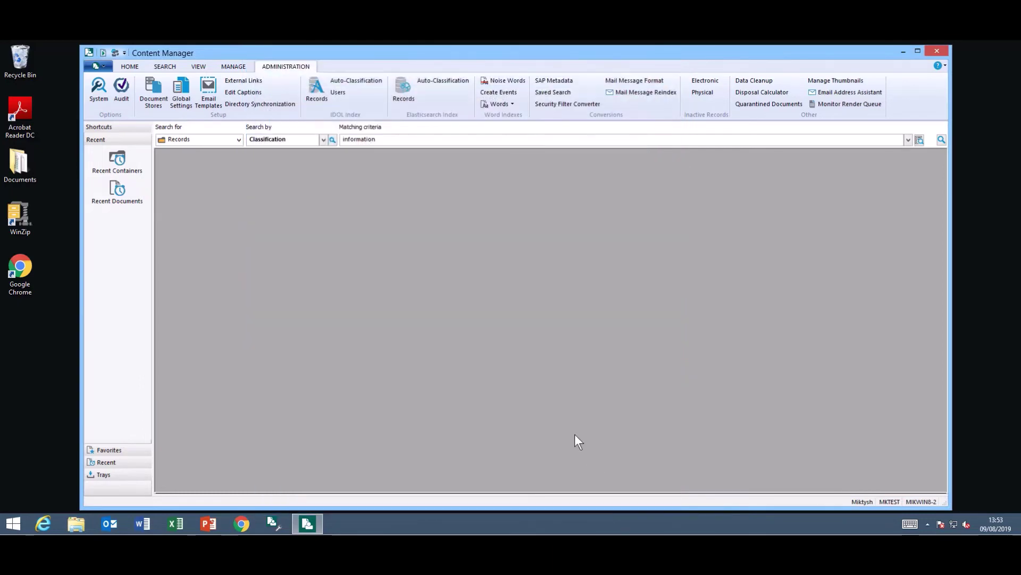
# - List all record types and open the properties of the Document record type
pyautogui.click(233, 66)
pyautogui.click(126, 81)
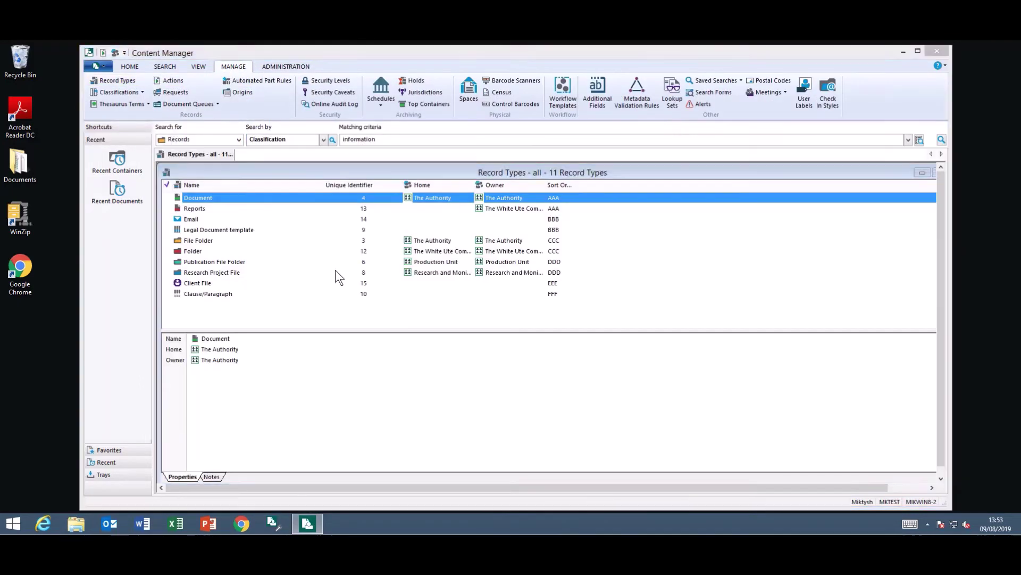
pyautogui.rightClick(266, 196)
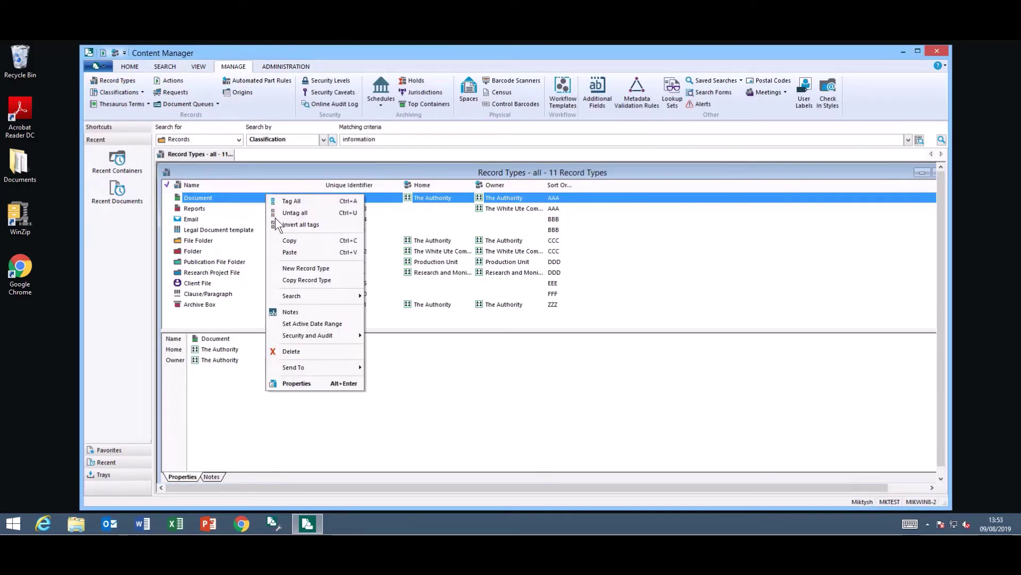
pyautogui.click(330, 379)
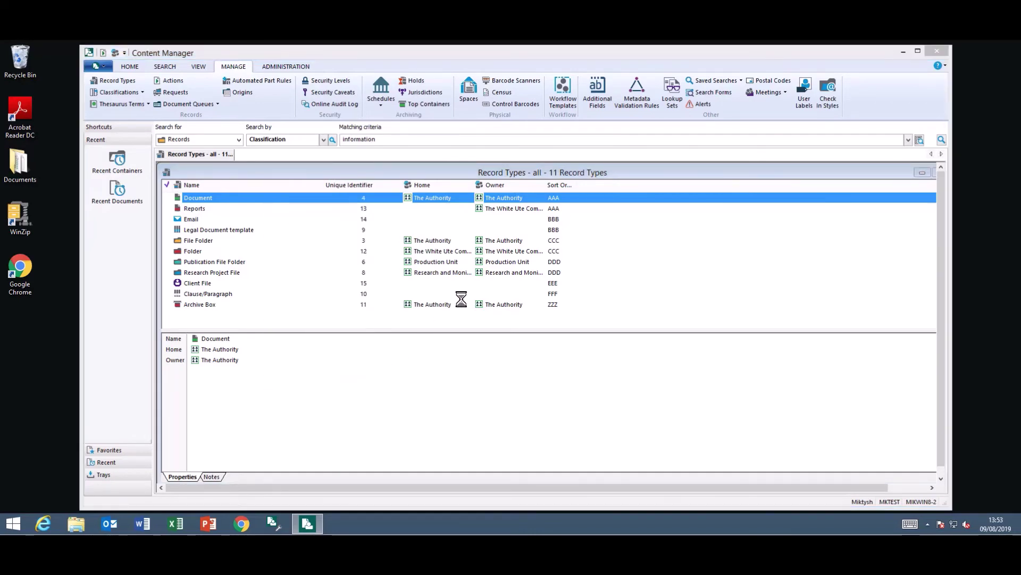
# - Search the Document record type's properties for "audit", view the Audit page, and cancel the properties
pyautogui.click(318, 67)
pyautogui.write('audit')
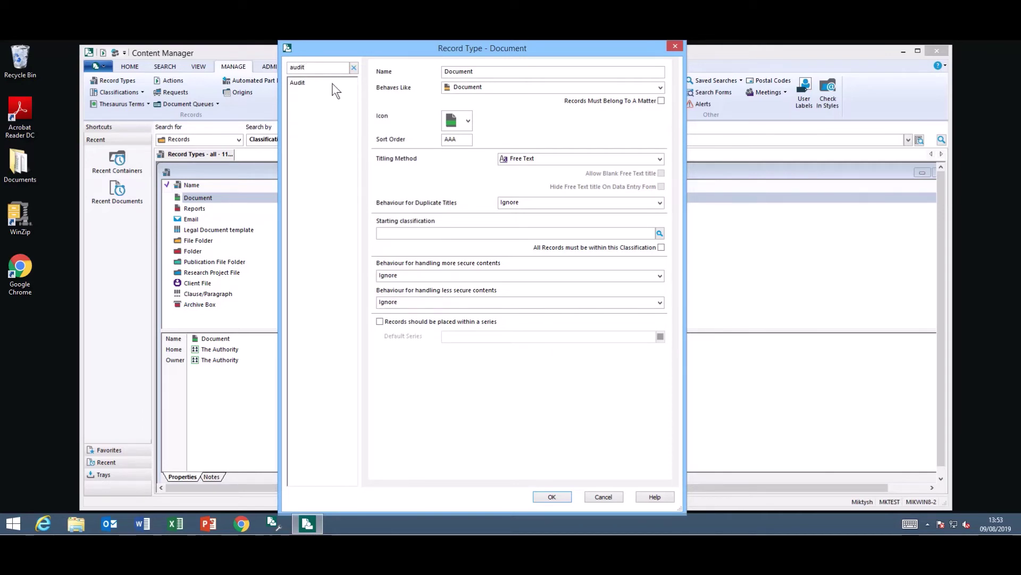
pyautogui.click(323, 84)
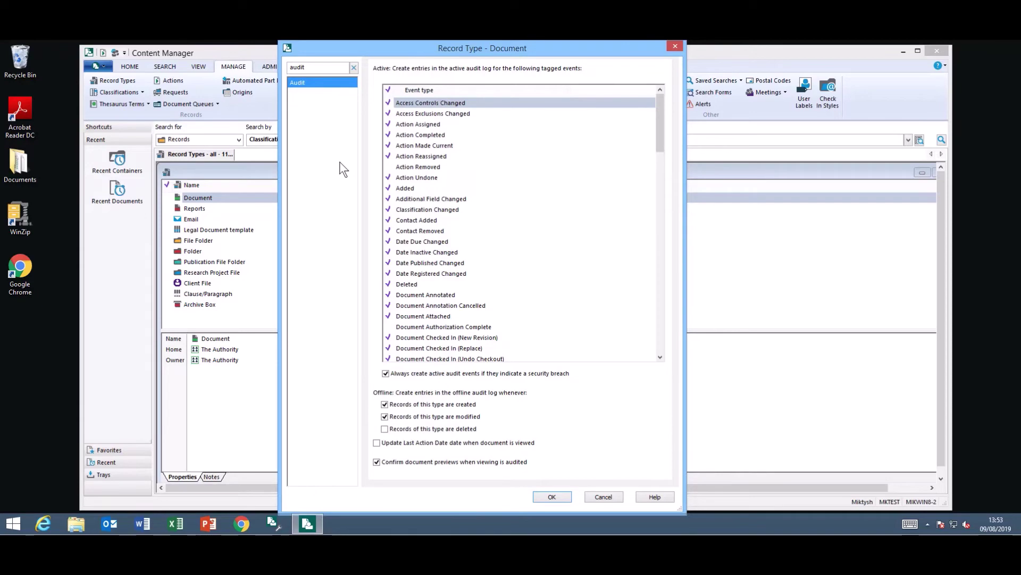
pyautogui.click(599, 492)
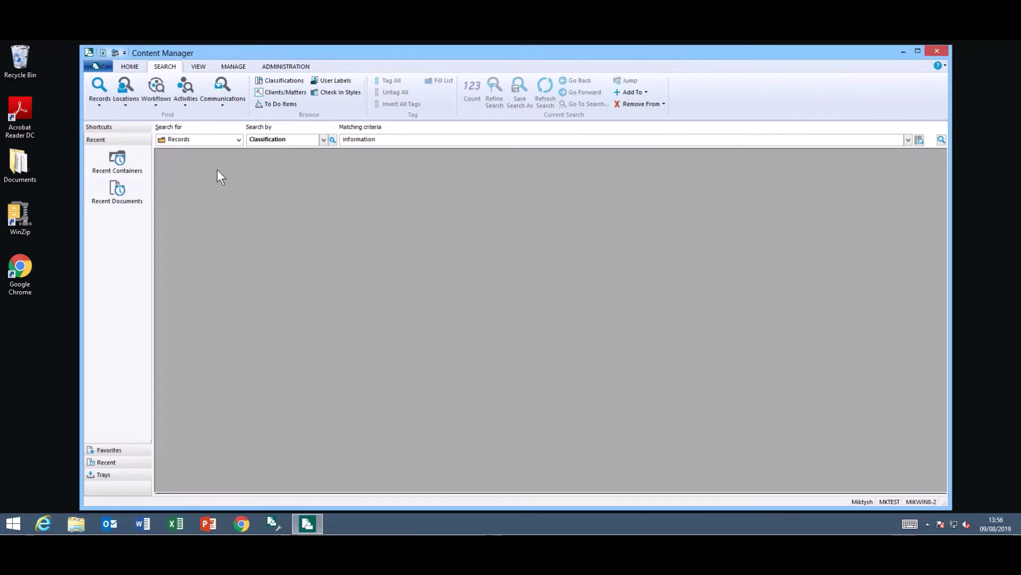
# - Start a record search and pick Revision Number from the Document Management category as the search method
pyautogui.click(98, 88)
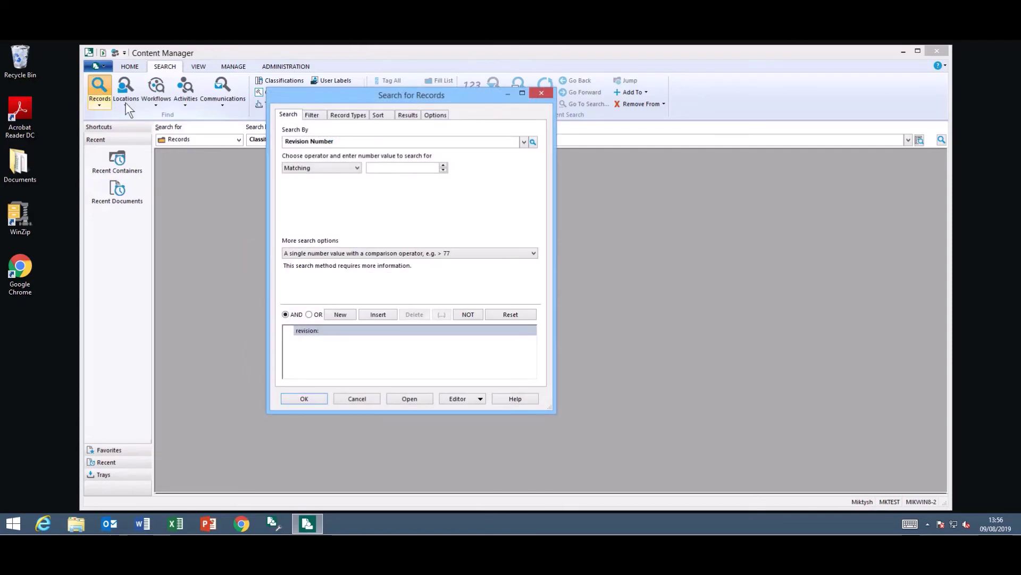
pyautogui.click(534, 146)
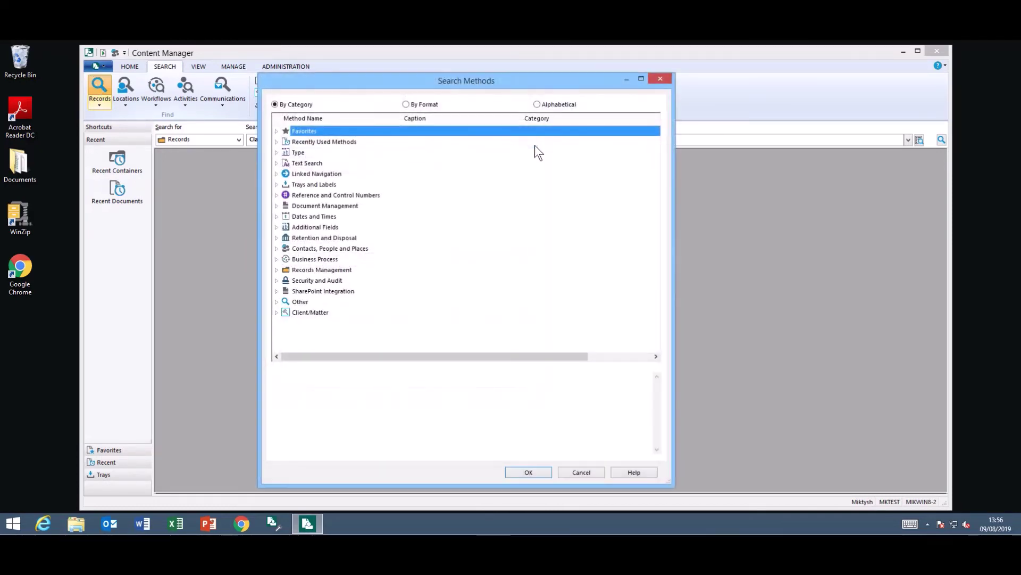
pyautogui.click(277, 207)
pyautogui.click(446, 263)
pyautogui.scroll(-3, 446, 267)
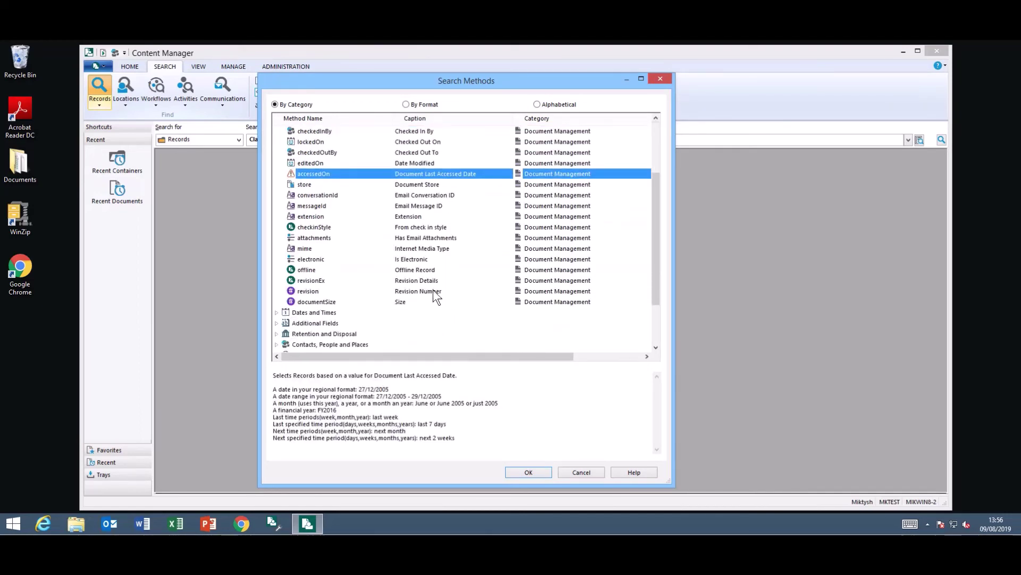
pyautogui.click(434, 291)
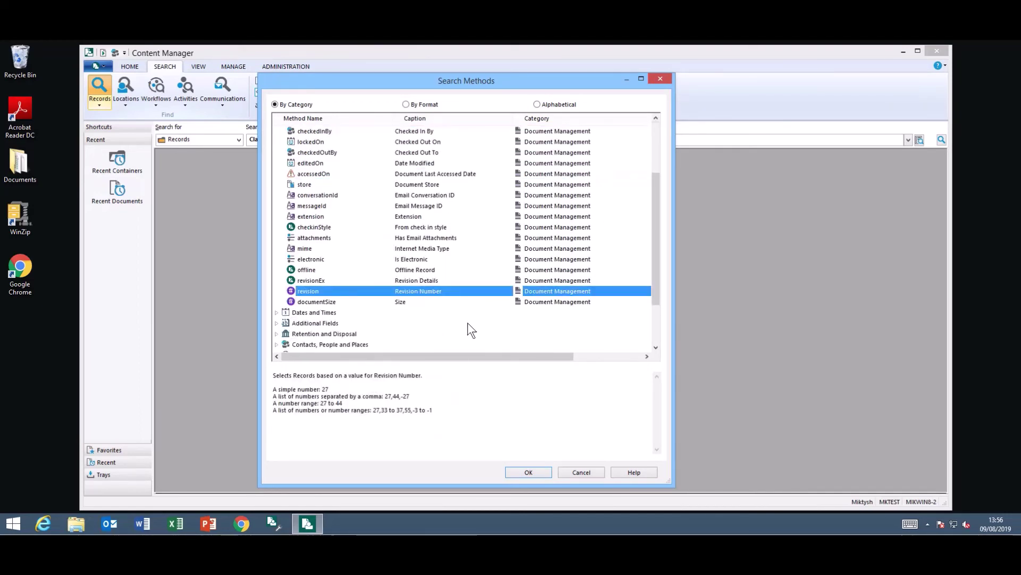
pyautogui.click(528, 472)
# - Search for records with a revision number greater than 3, check the result's Revision Number property, and close the results
pyautogui.click(358, 168)
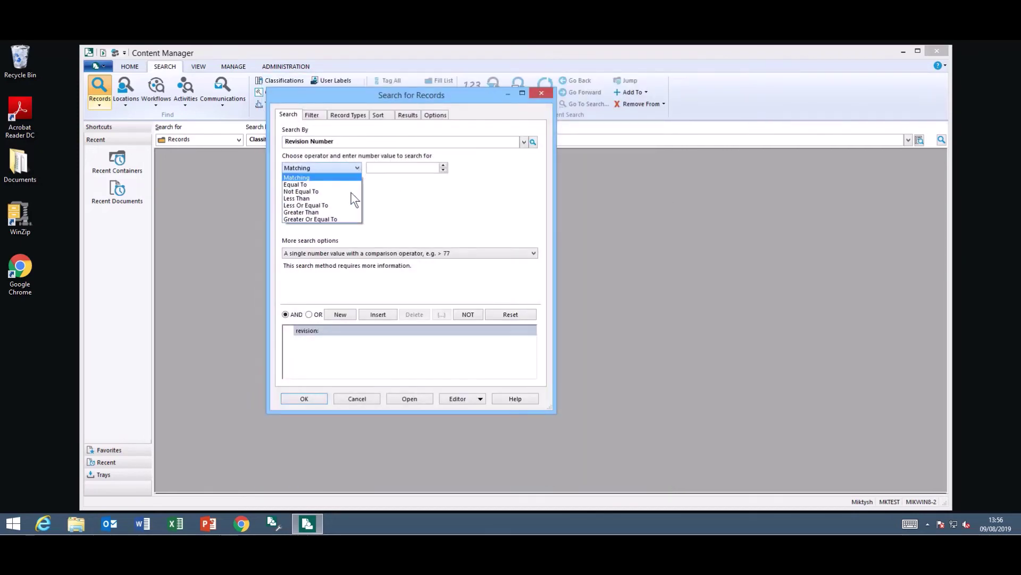
pyautogui.click(351, 204)
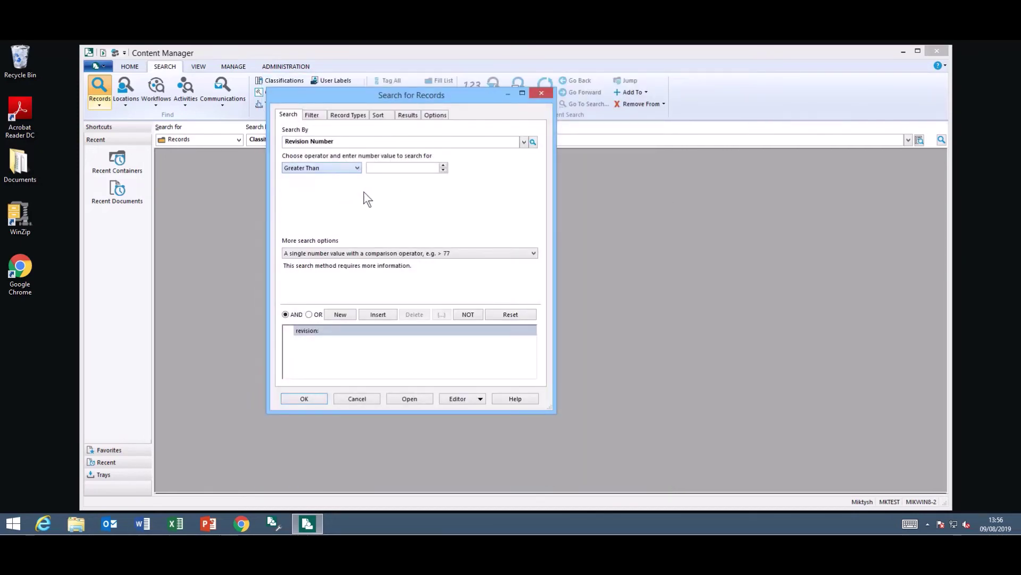
pyautogui.click(383, 168)
pyautogui.write('3')
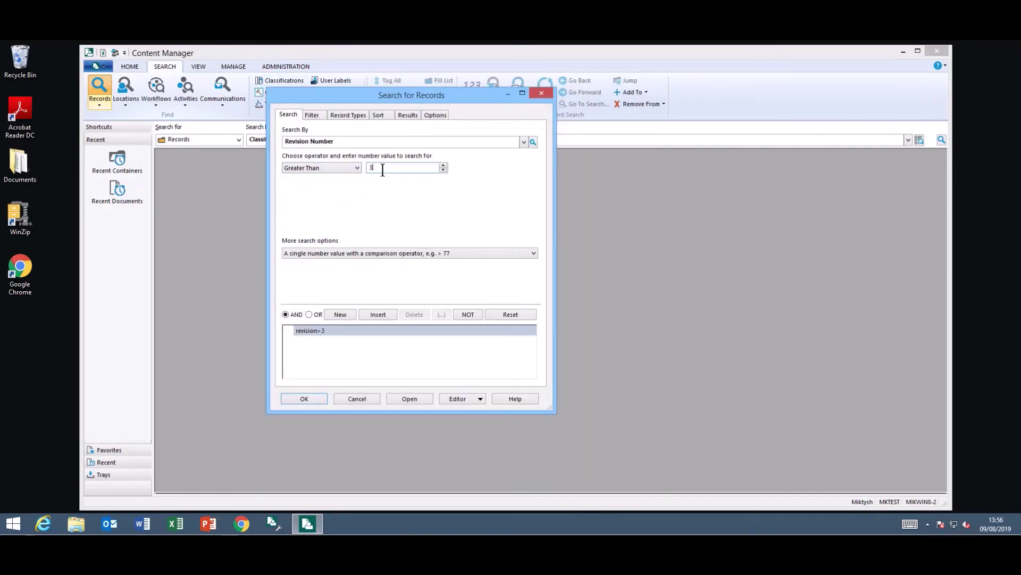
pyautogui.click(315, 400)
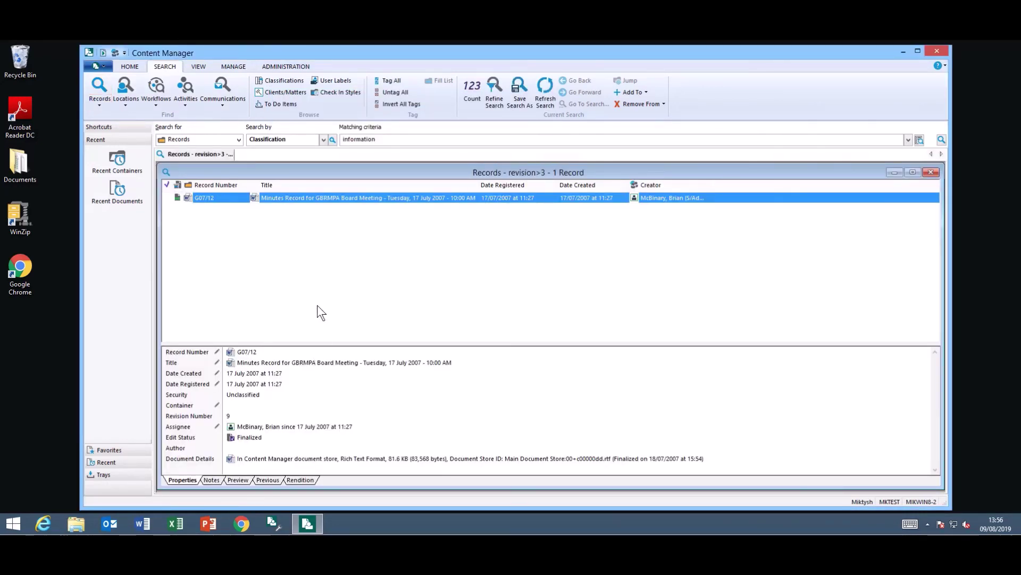
pyautogui.click(260, 416)
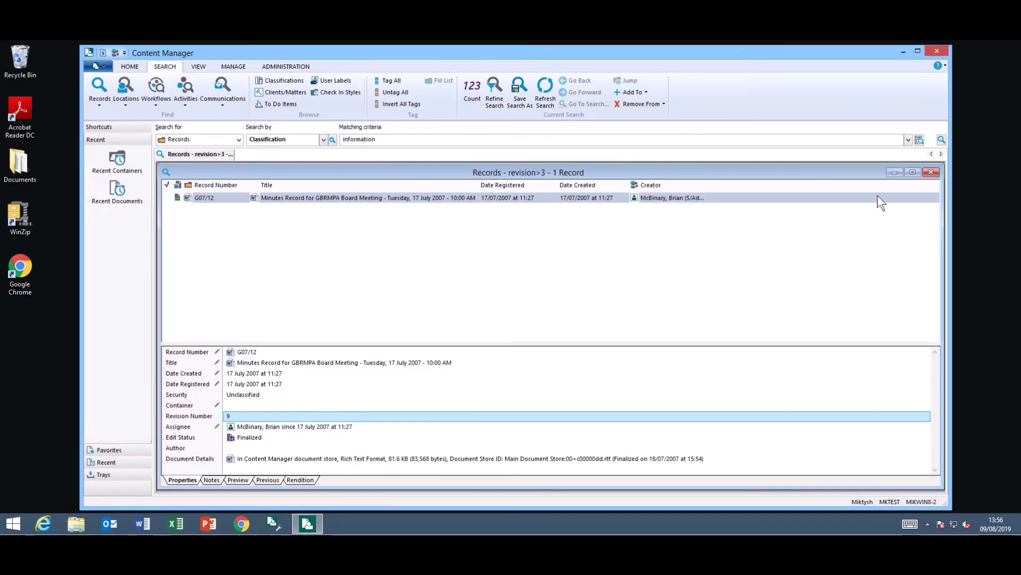
pyautogui.click(931, 172)
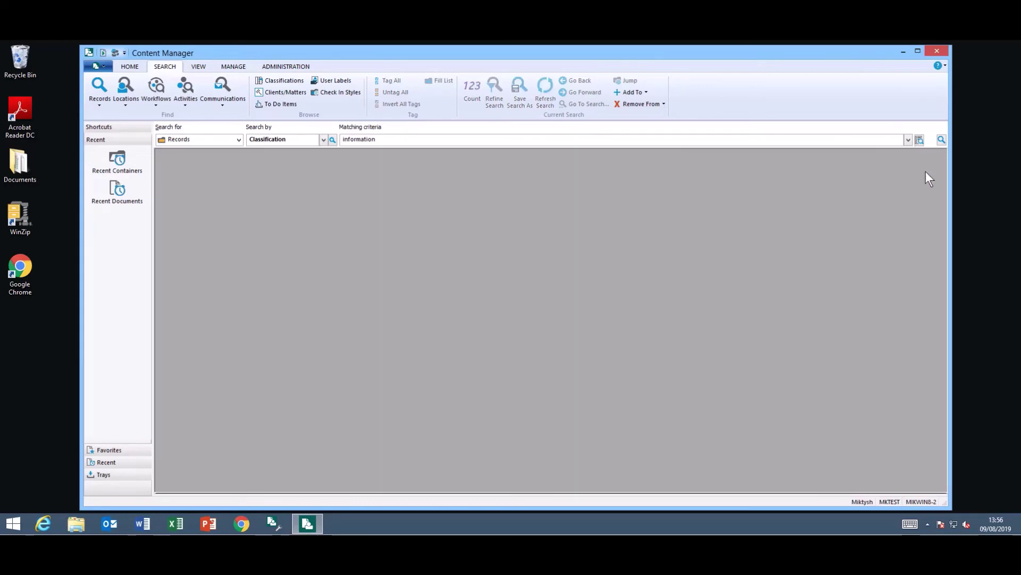
# - From the recent documents, start customizing multiple view panes, select the Document and Email record types, and choose to pick properties and fields
pyautogui.click(117, 189)
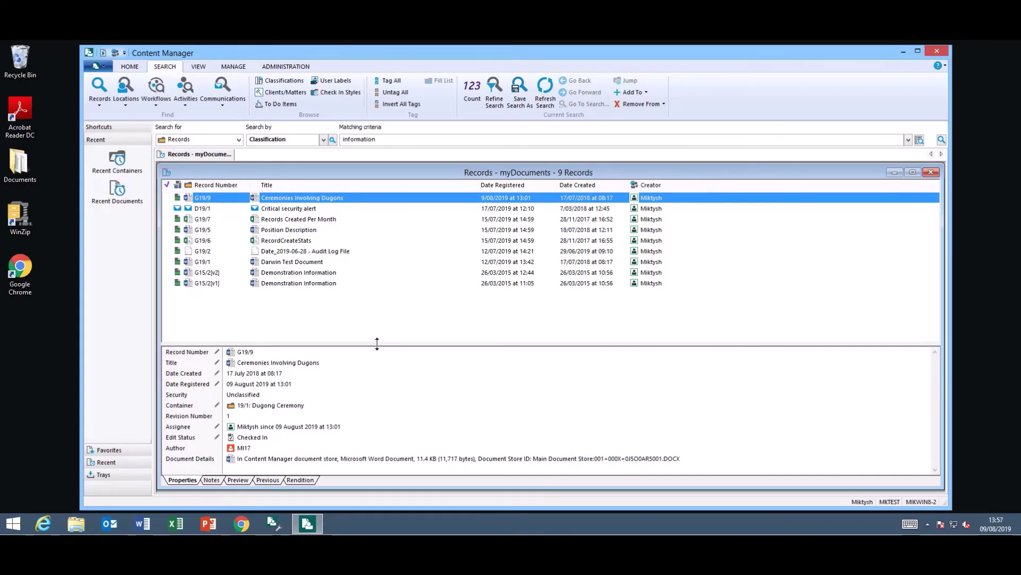
pyautogui.moveTo(377, 343); pyautogui.dragTo(377, 306)
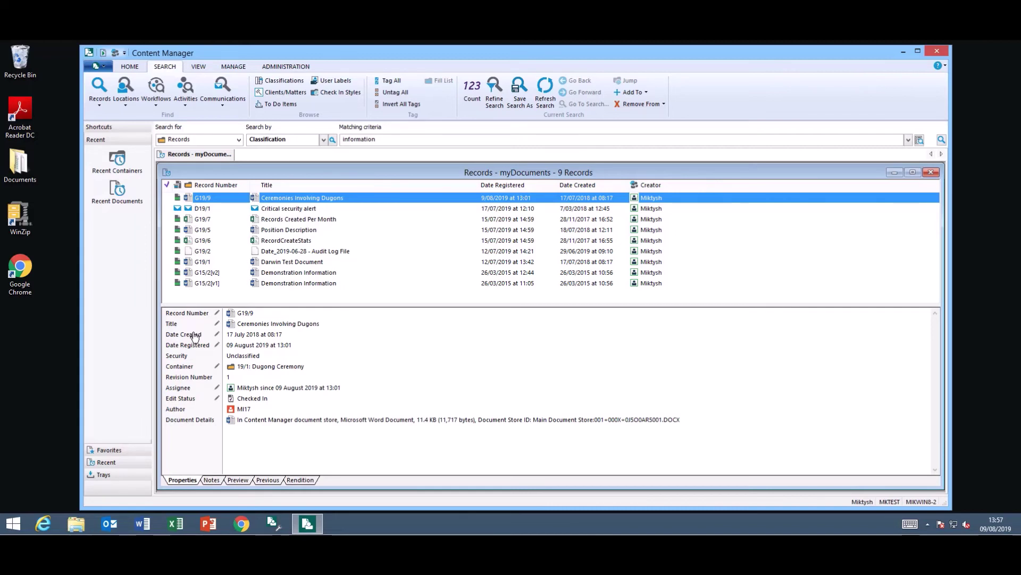
pyautogui.rightClick(349, 346)
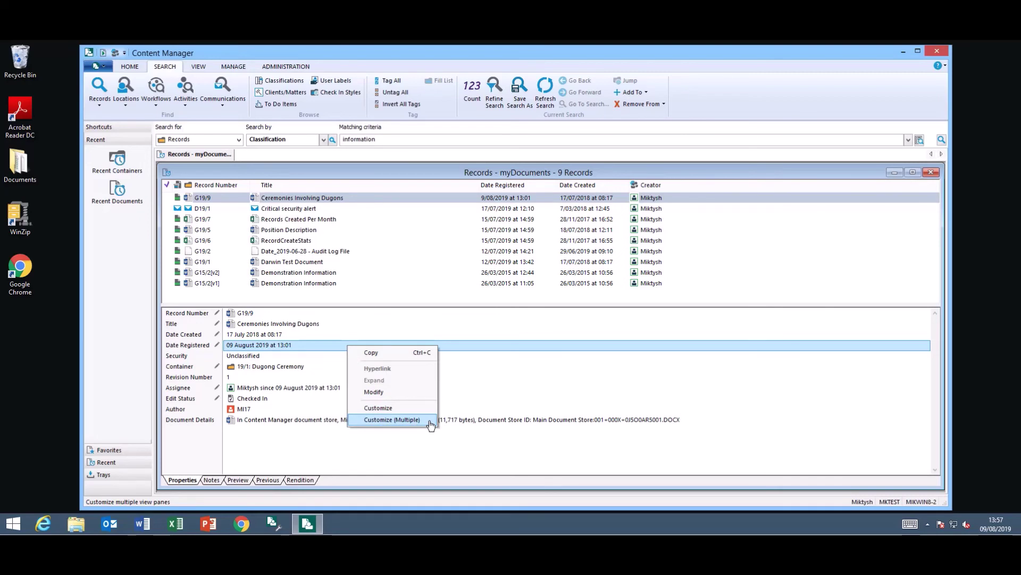
pyautogui.click(392, 420)
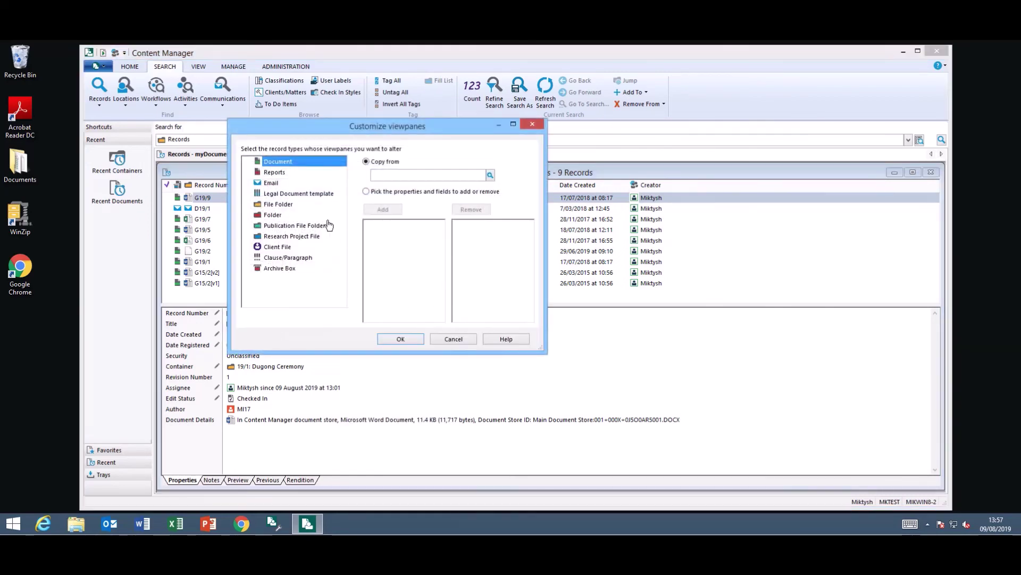
pyautogui.click(247, 162)
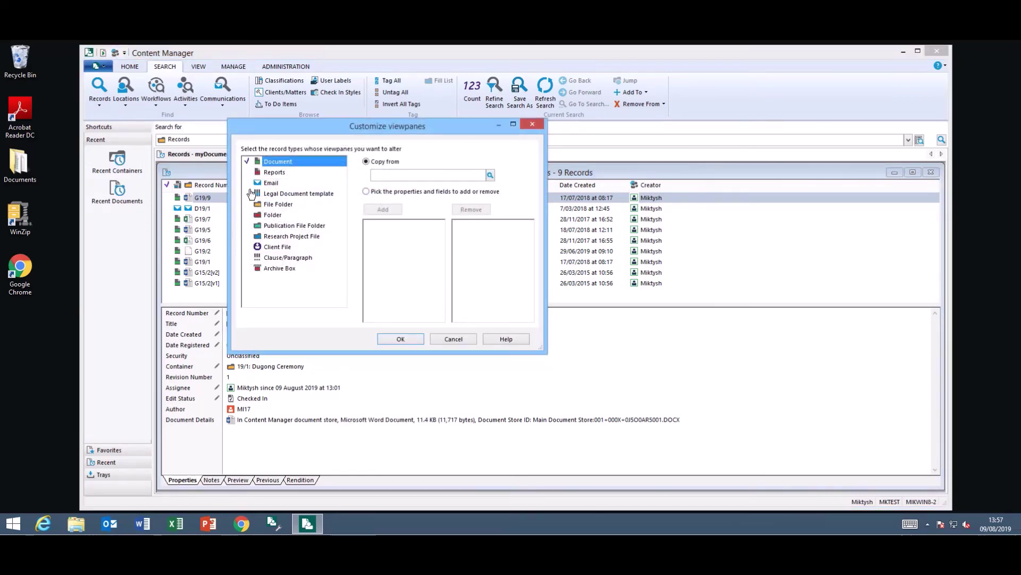
pyautogui.click(247, 183)
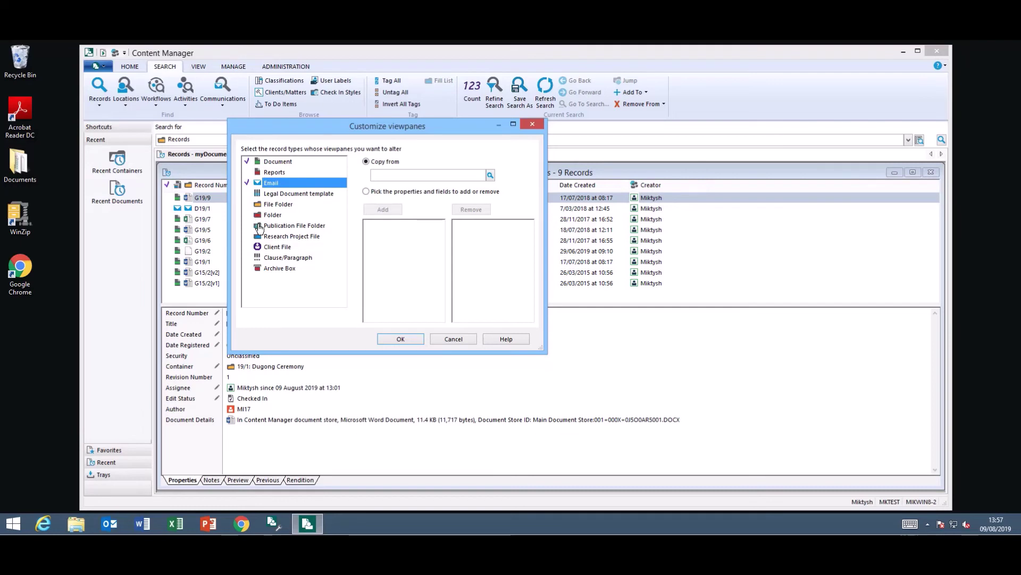
pyautogui.click(366, 192)
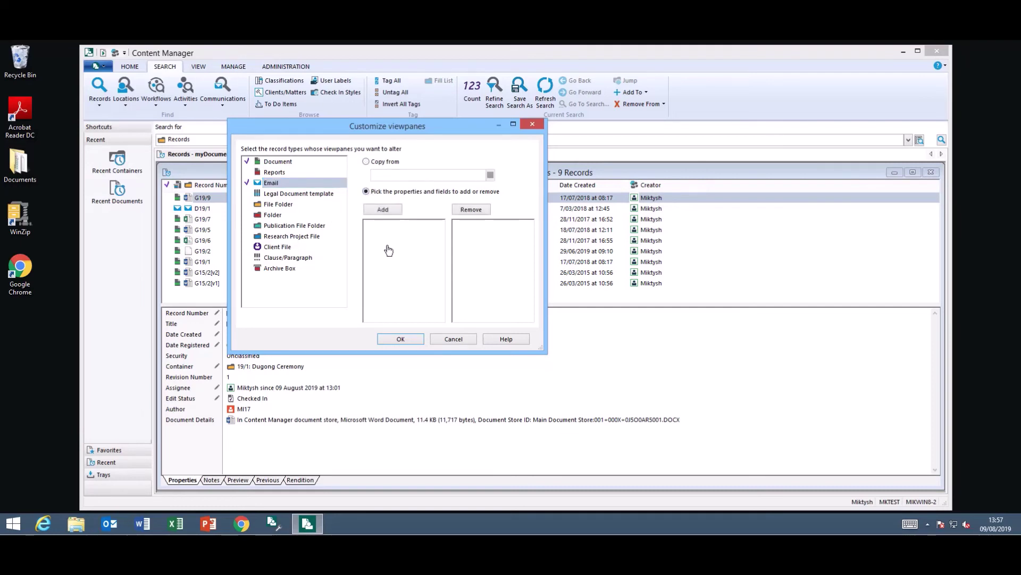
# - Choose Assignee Status and Checked In By as the properties to add to the selected record types' view panes
pyautogui.click(389, 212)
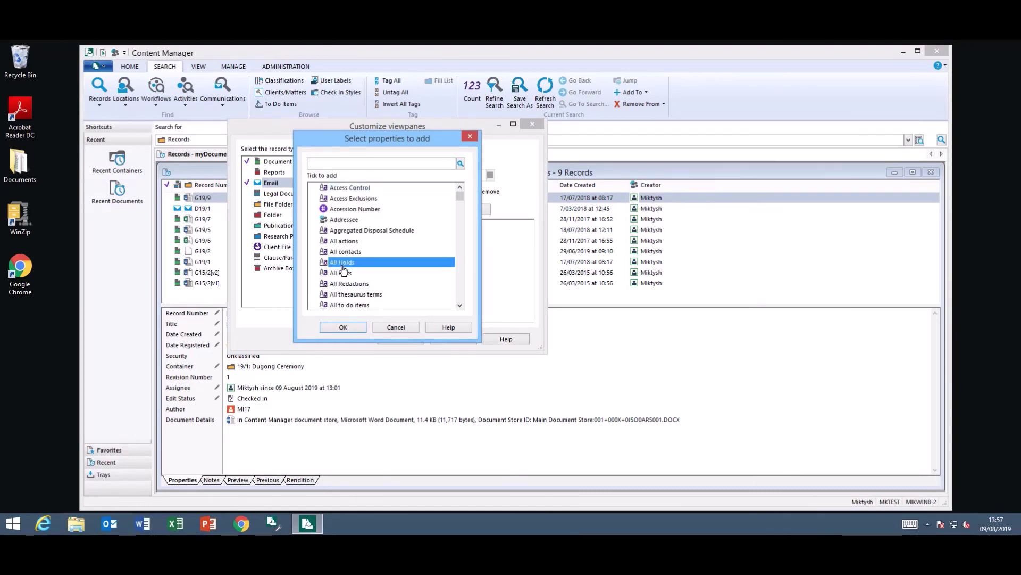
pyautogui.scroll(-4, 341, 272)
pyautogui.scroll(-1, 352, 275)
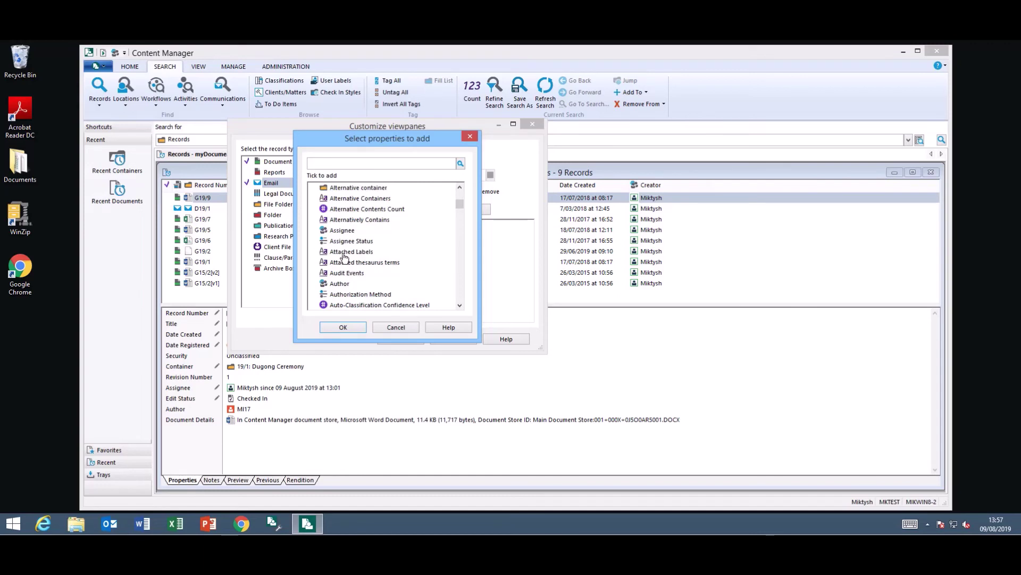
pyautogui.click(312, 241)
pyautogui.scroll(-1, 372, 280)
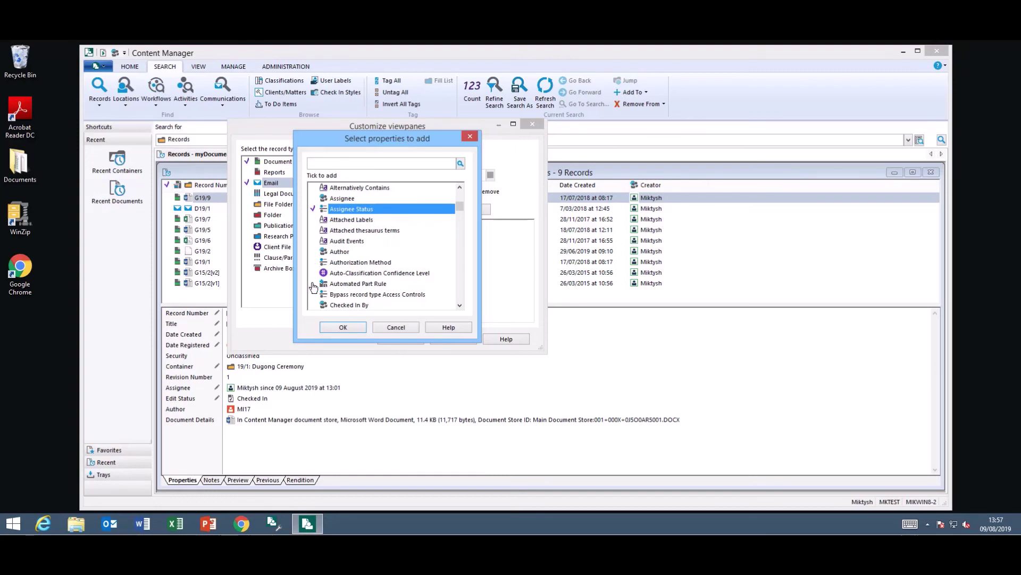
pyautogui.click(313, 305)
pyautogui.scroll(-2, 387, 289)
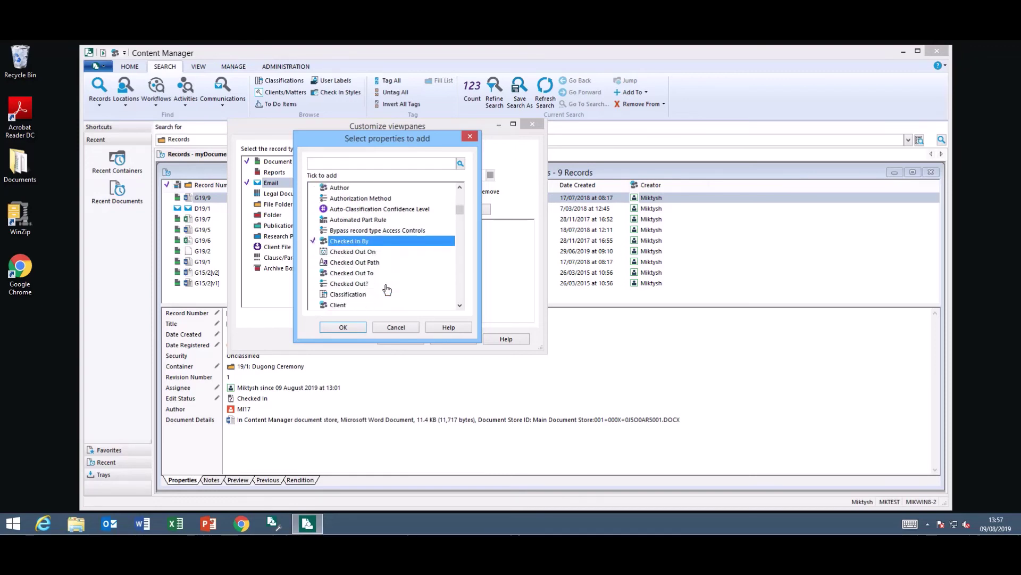
pyautogui.click(343, 327)
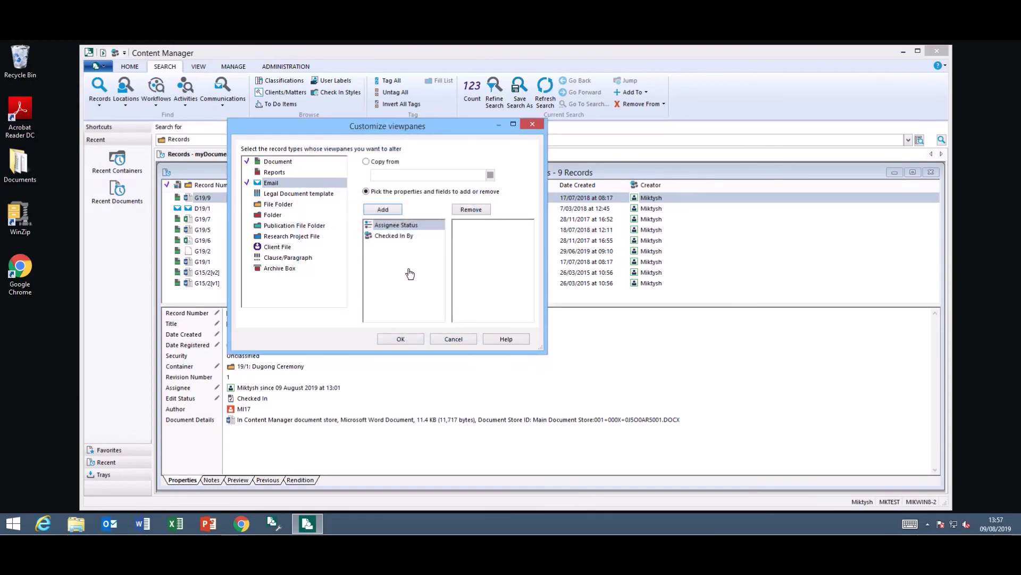
# - Look at the properties available for removal without choosing any, apply the view pane changes, and check the Critical security alert email's view pane
pyautogui.click(466, 213)
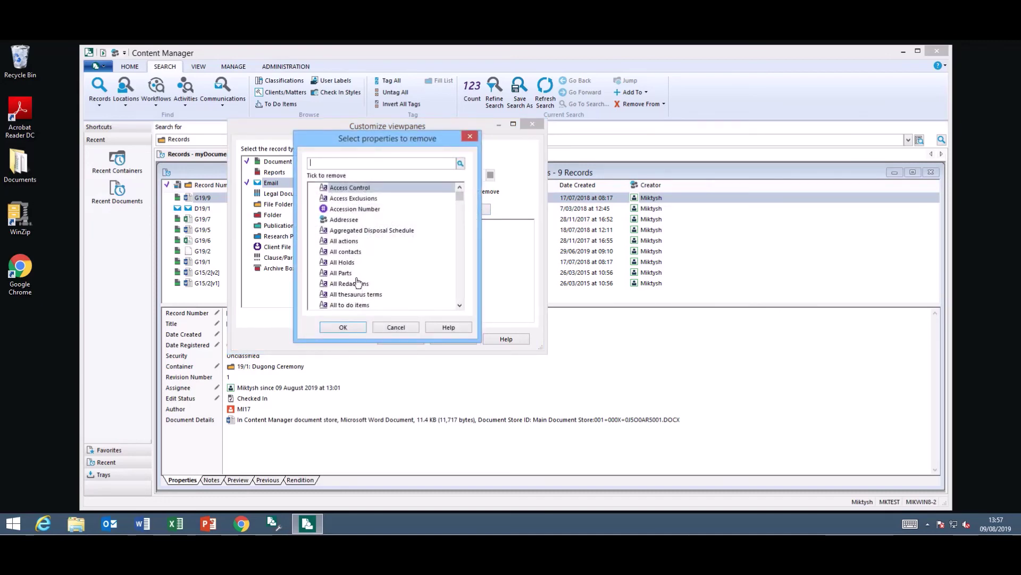
pyautogui.click(387, 327)
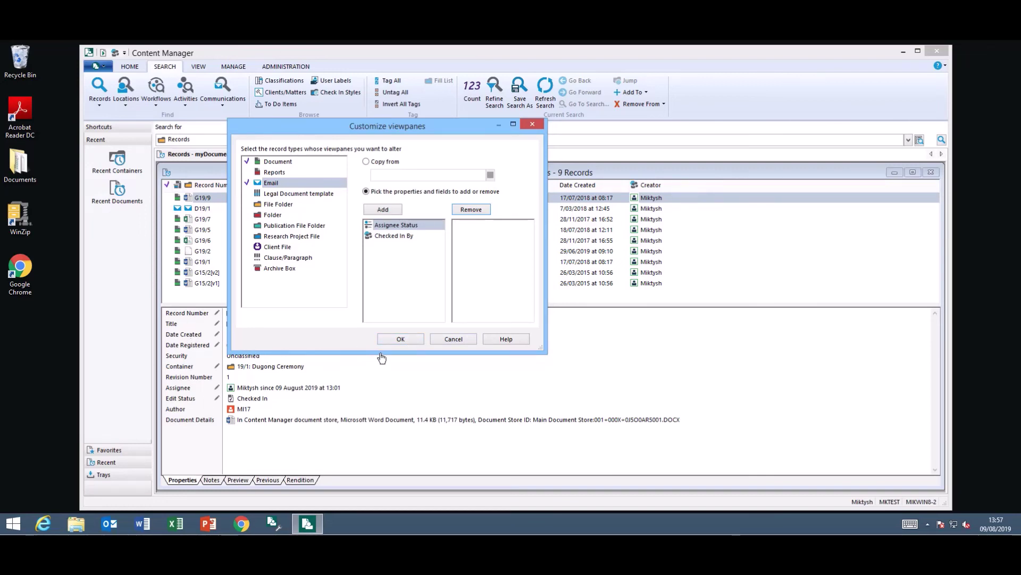
pyautogui.click(406, 338)
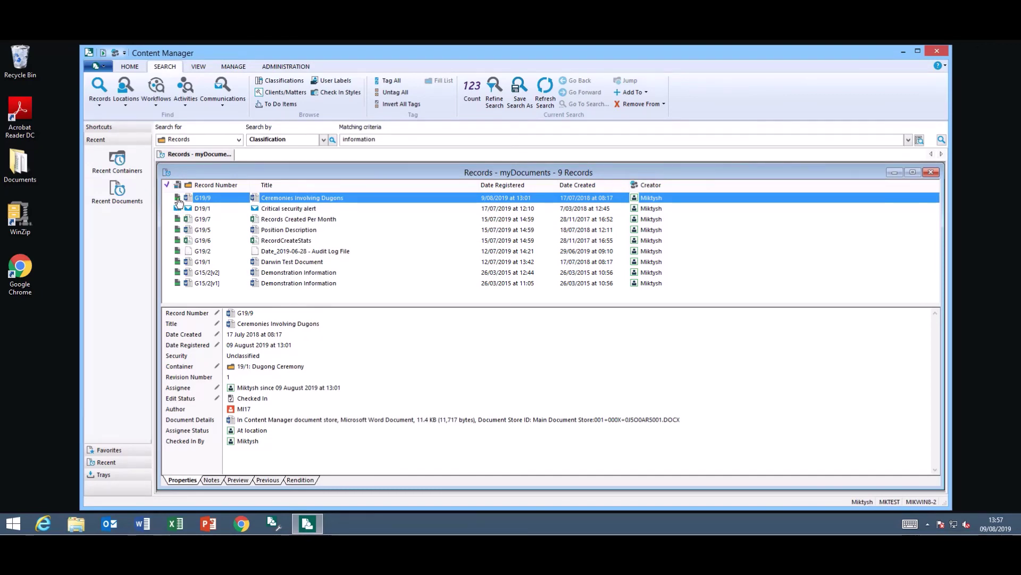
pyautogui.click(218, 209)
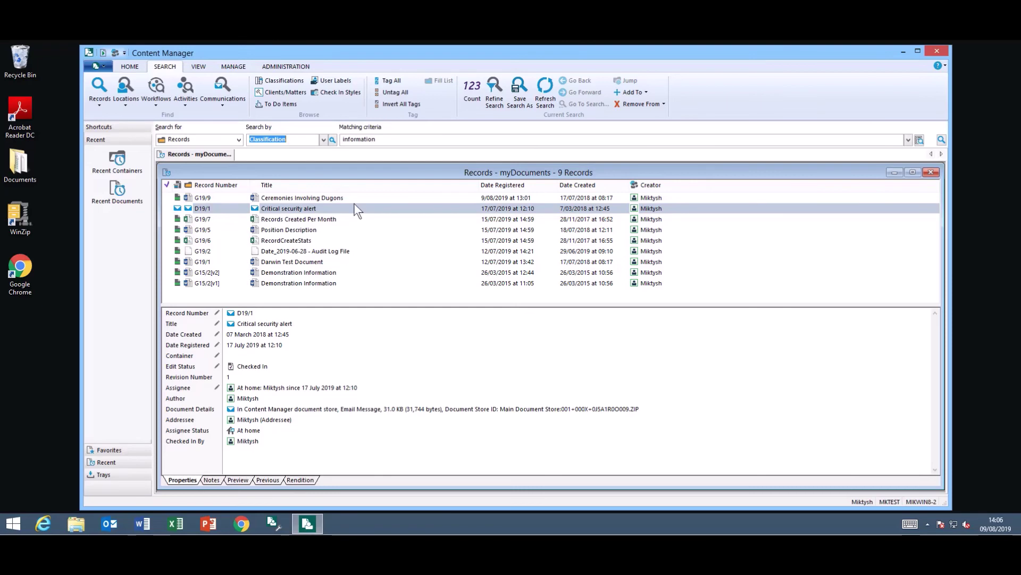
# - Search for the record with record number G19/2 and open its audit log file in the Audit Log Viewer
pyautogui.click(323, 138)
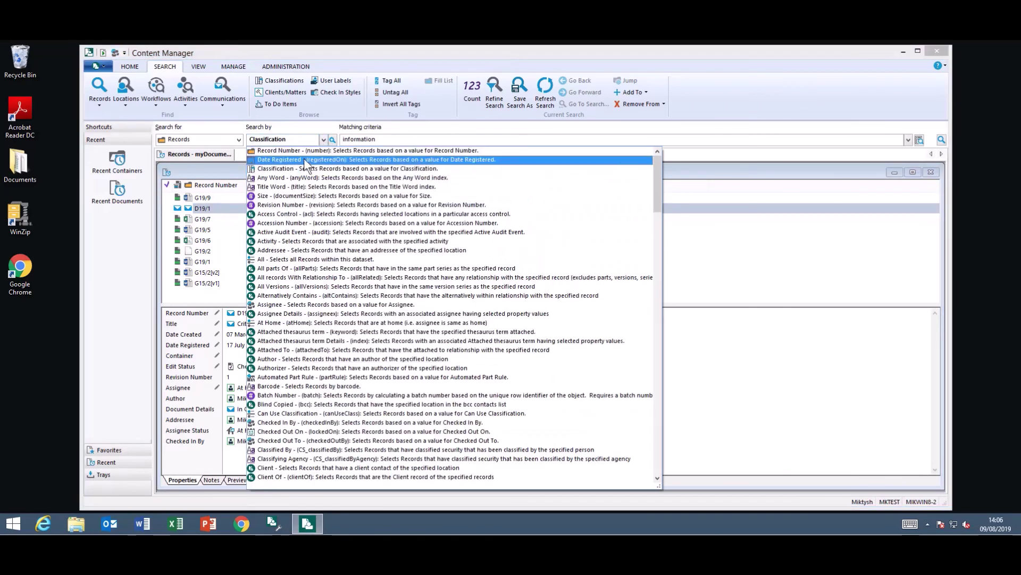
pyautogui.click(321, 149)
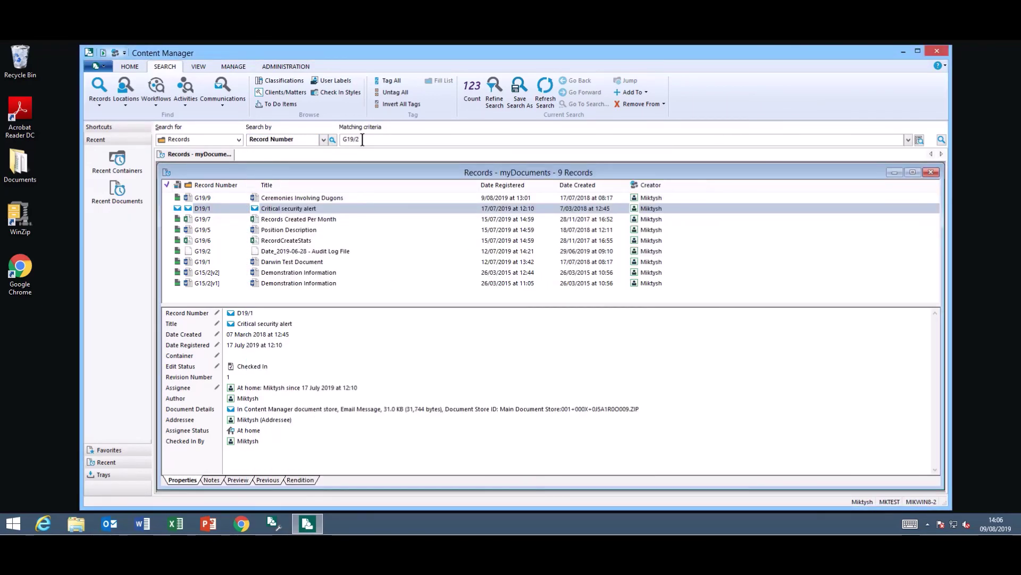
pyautogui.press('Return')
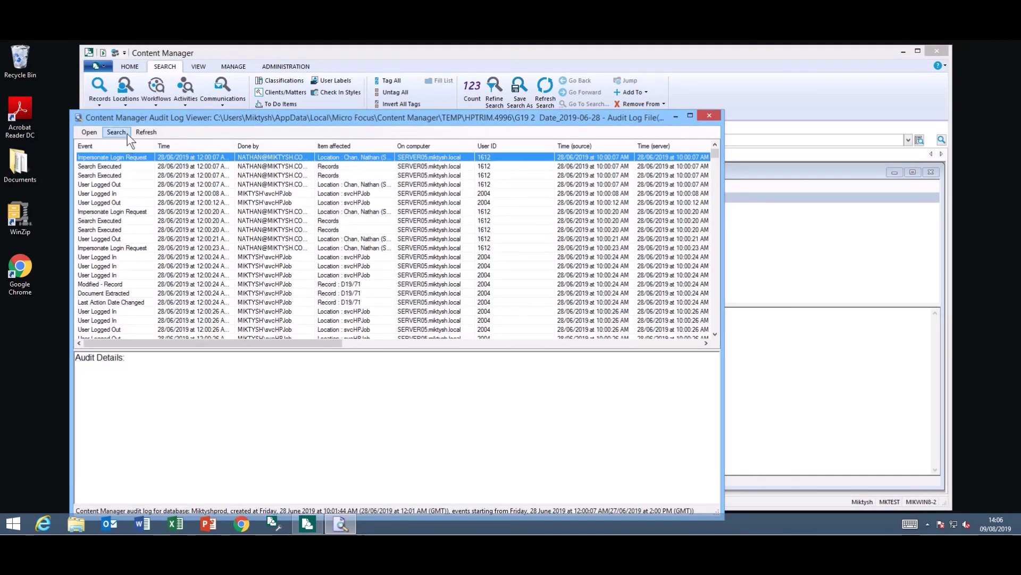
# - Find the first "Modified" event in the audit log and go to the next match
pyautogui.click(127, 134)
pyautogui.click(128, 134)
pyautogui.click(128, 134)
pyautogui.click(142, 146)
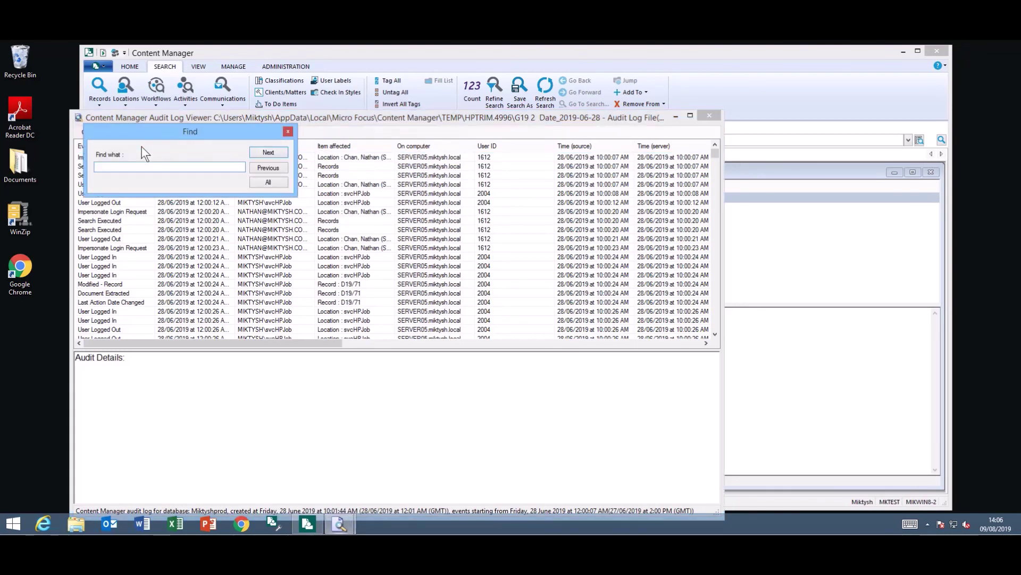
pyautogui.write('Modified')
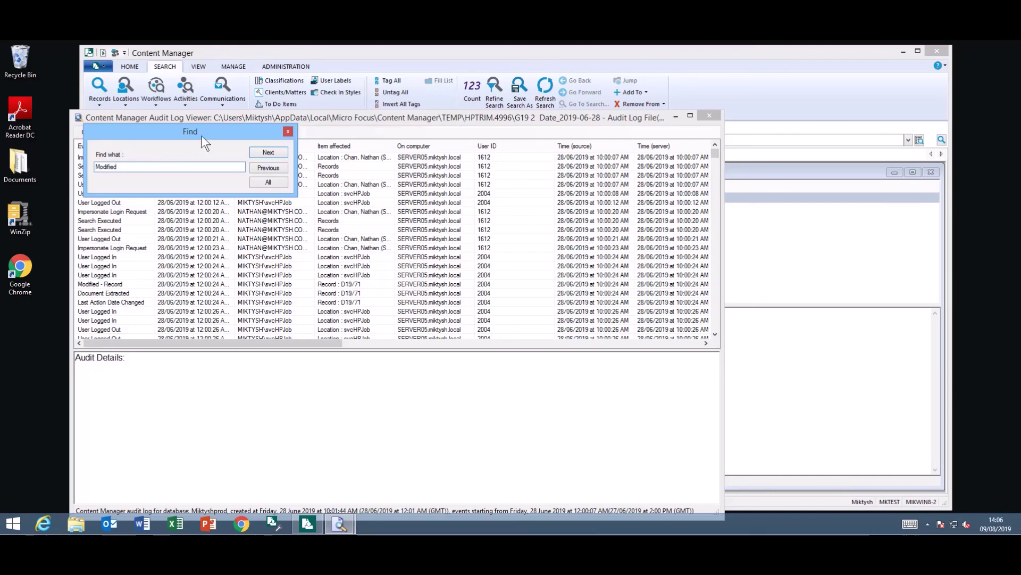
pyautogui.click(262, 150)
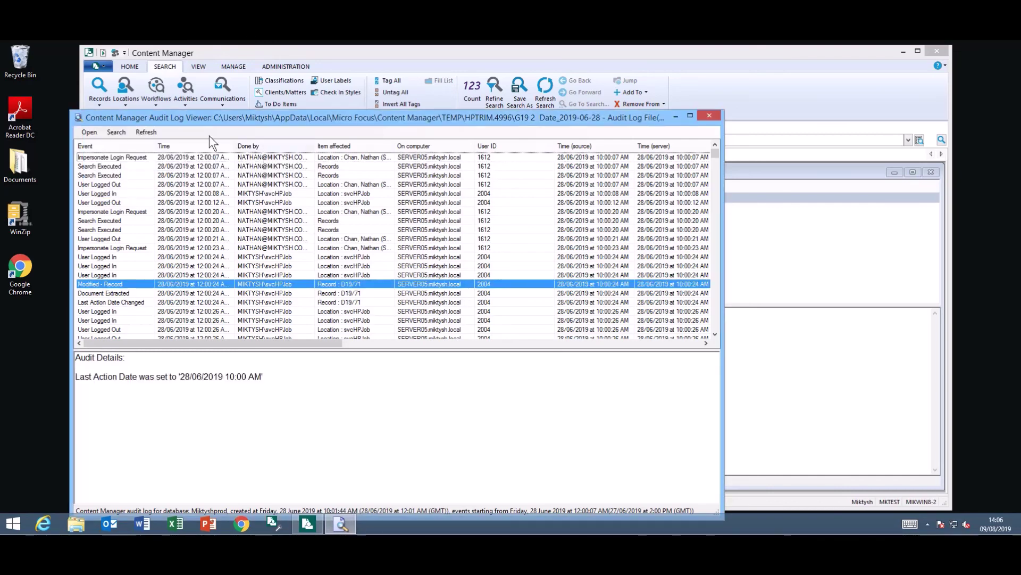
pyautogui.click(119, 130)
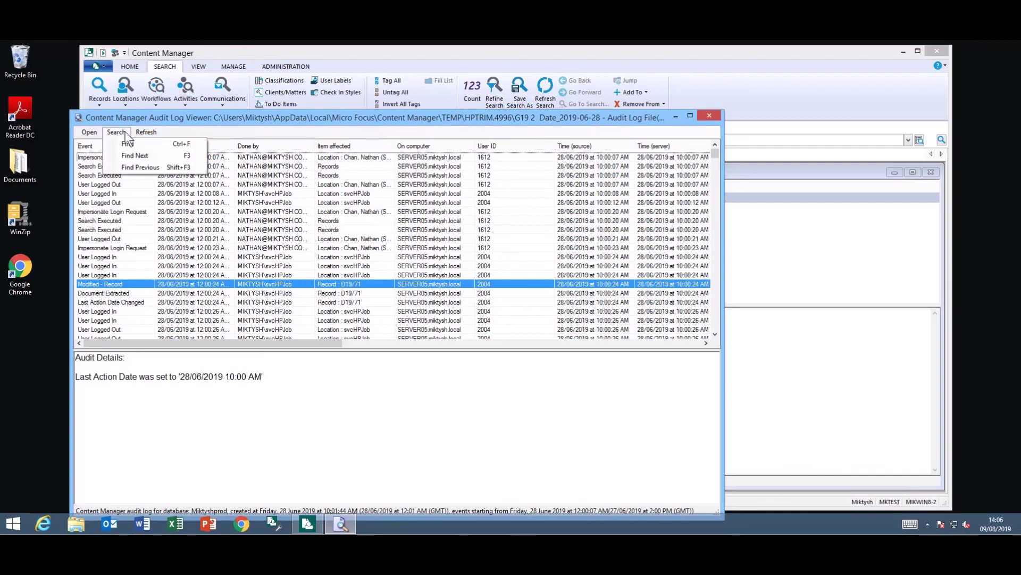
pyautogui.click(155, 156)
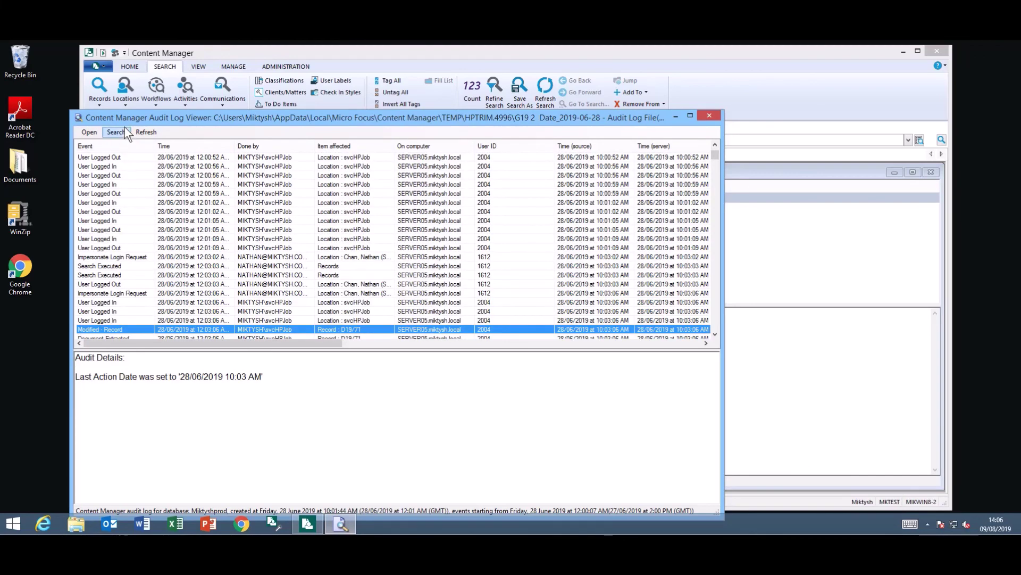
# - Find all "Modified" events in the audit log, view the details of one, and review the rest of the list
pyautogui.click(124, 131)
pyautogui.click(144, 142)
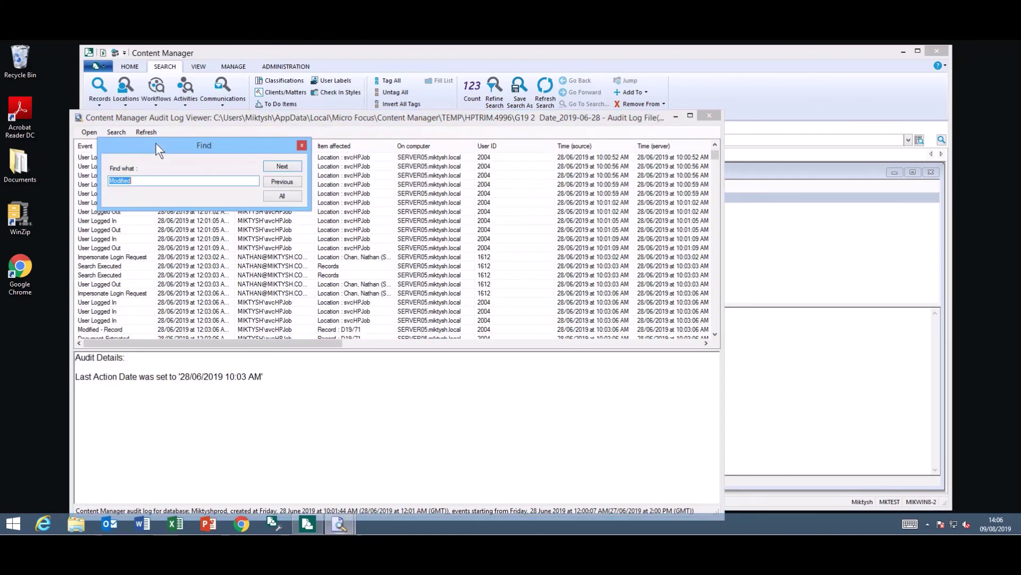
pyautogui.click(286, 195)
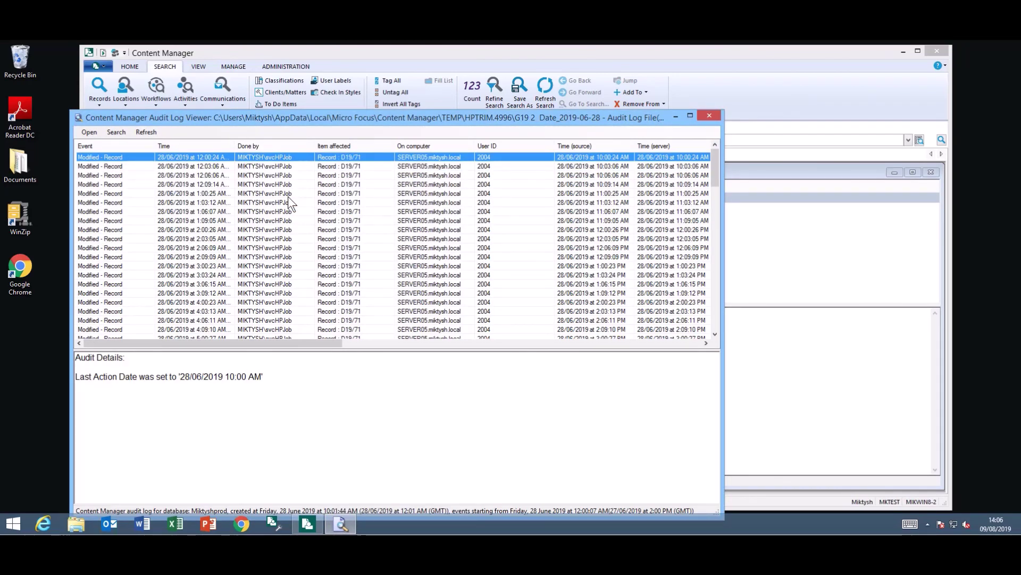
pyautogui.click(295, 211)
pyautogui.scroll(-10, 302, 229)
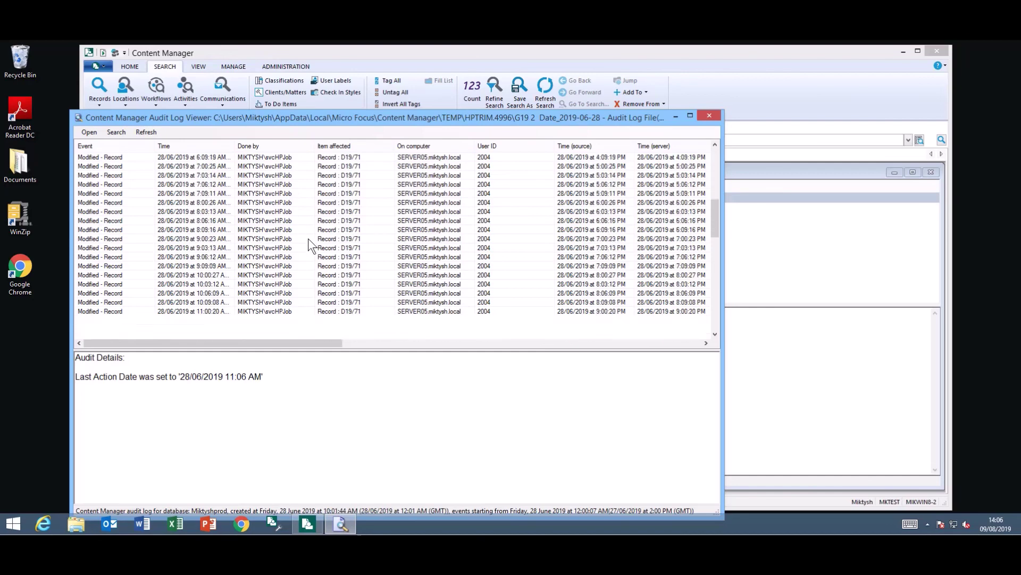
pyautogui.scroll(-15, 308, 240)
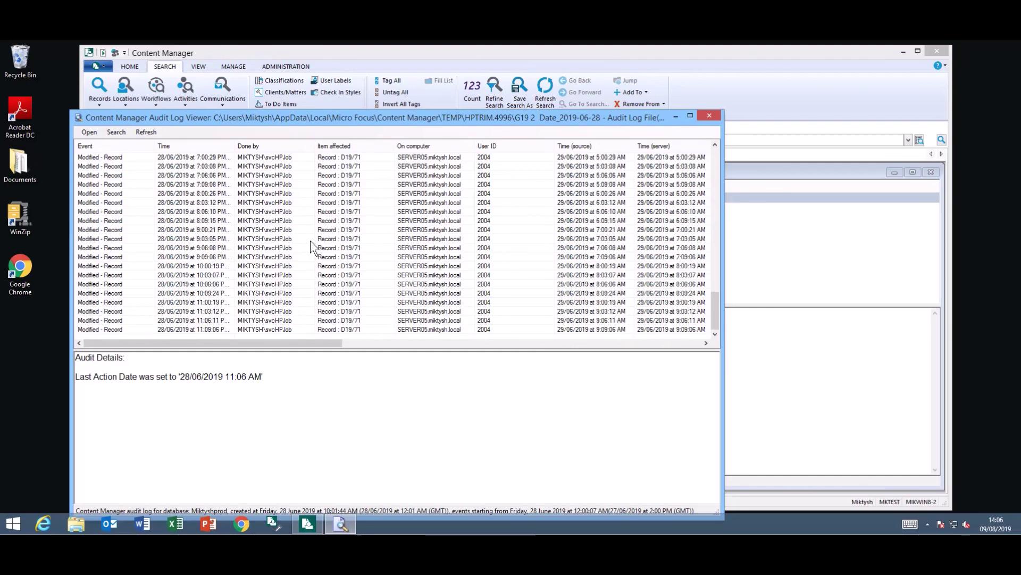